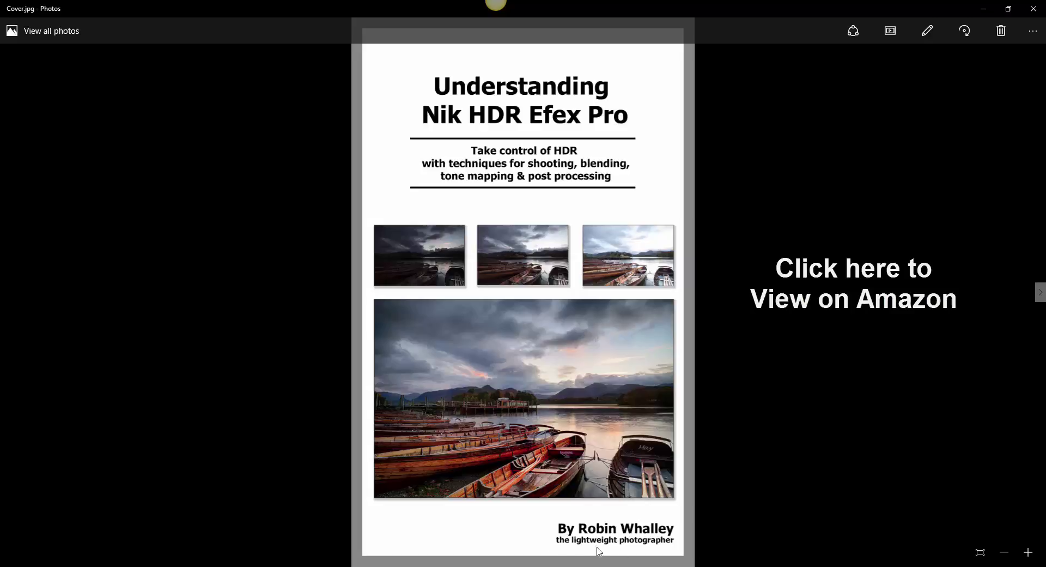
Switch to Lightroom's Library grid showing the 1376-photo OMD_14_11_10 folder
click(489, 556)
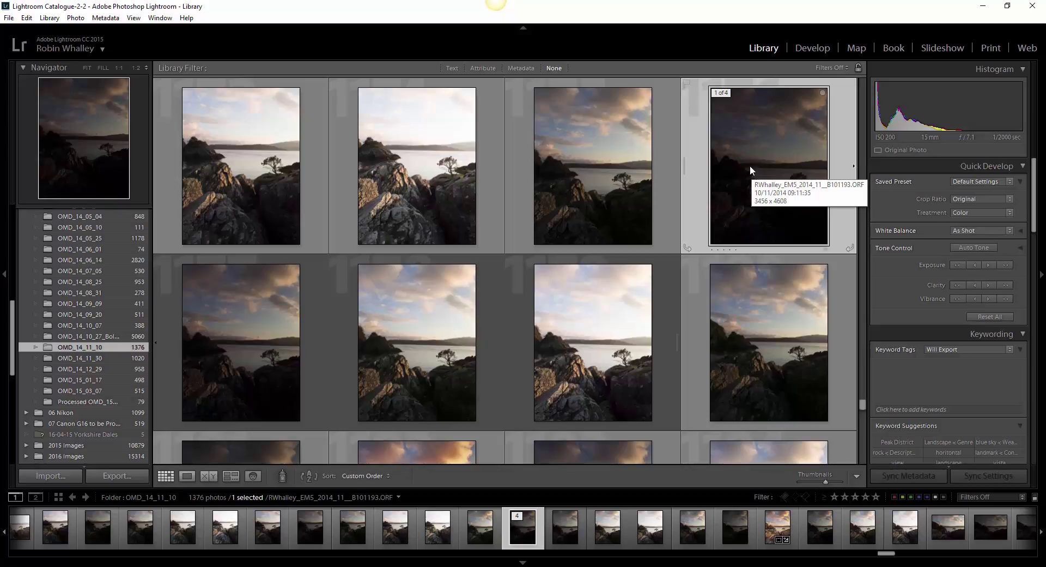
Collapse and re-expand the sunrise stack, then select its four bracketed exposures
click(720, 92)
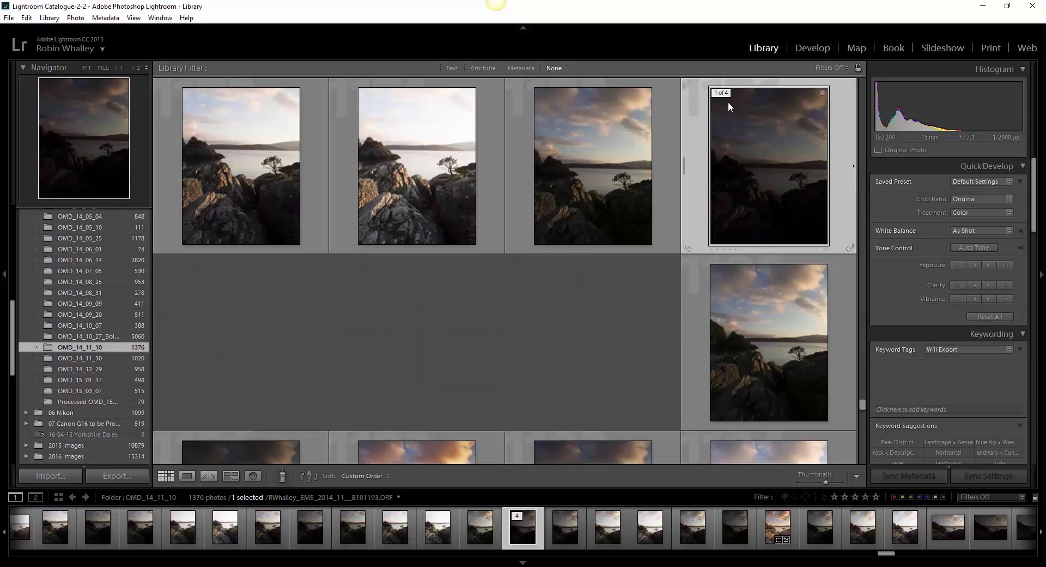
click(719, 96)
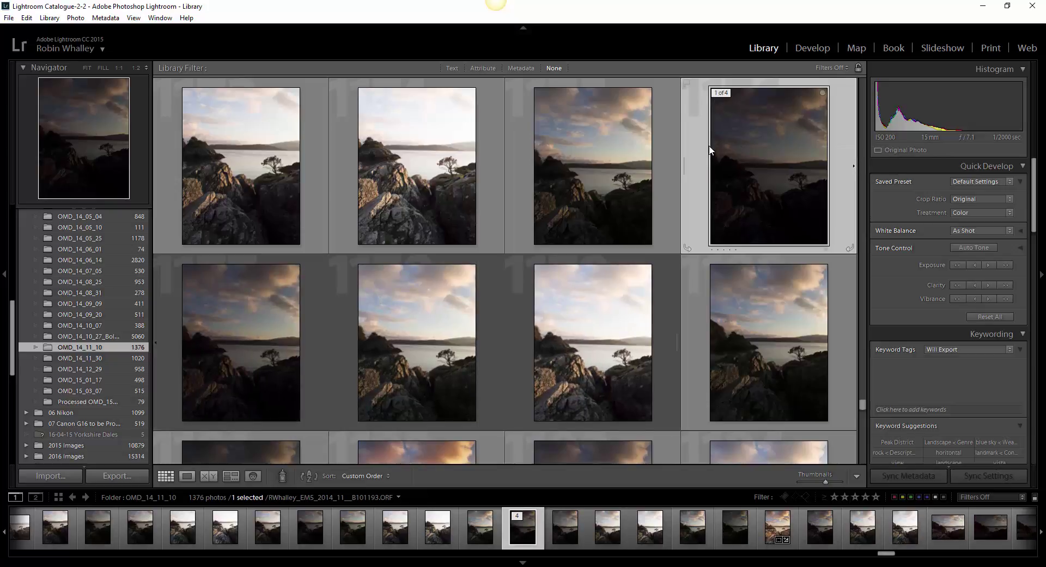
shift+click(588, 320)
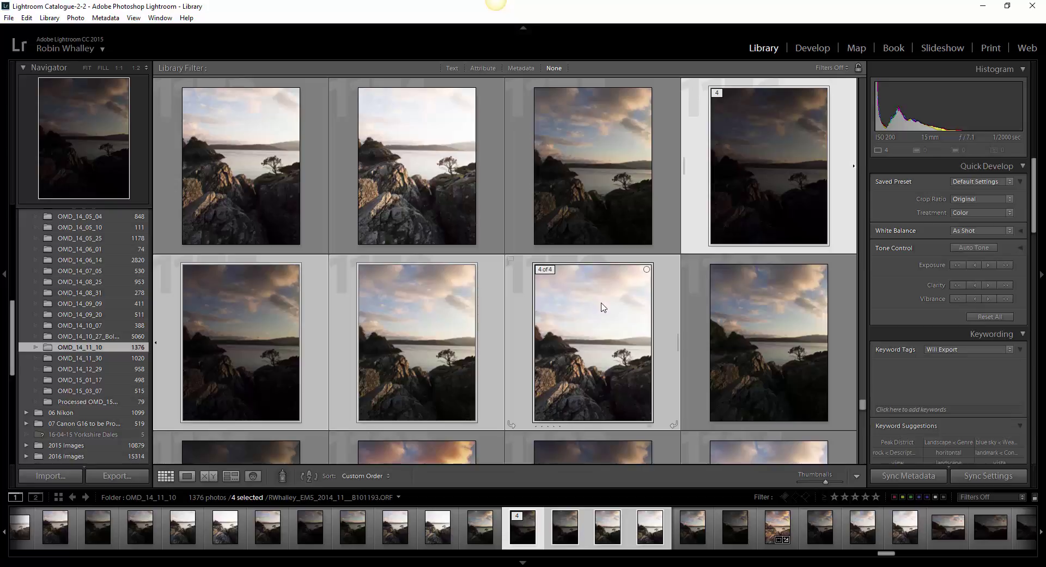
Start a Photo Merge > HDR of the four selected exposures
right_click(577, 302)
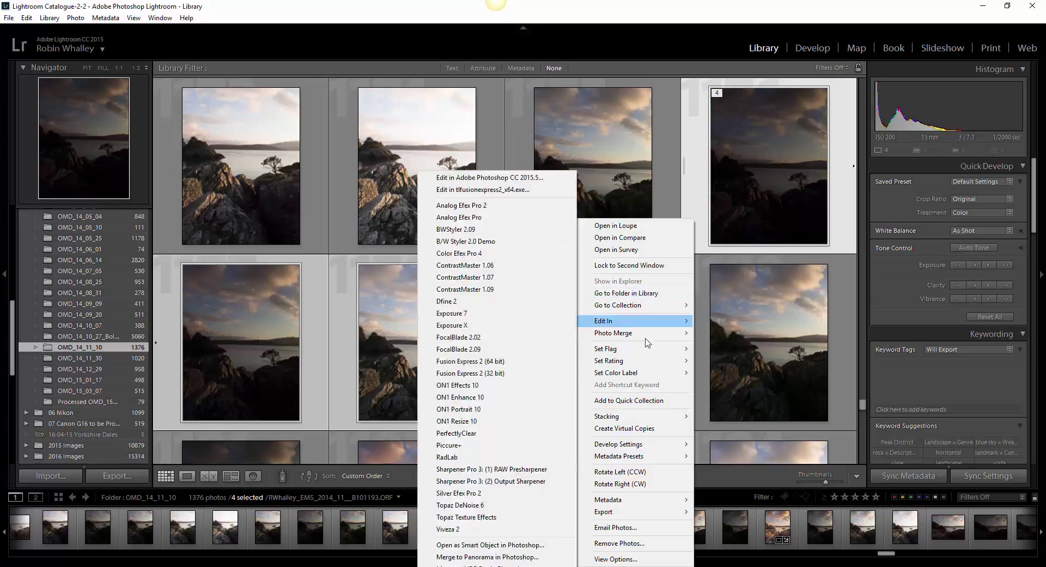
mouse_move(640, 334)
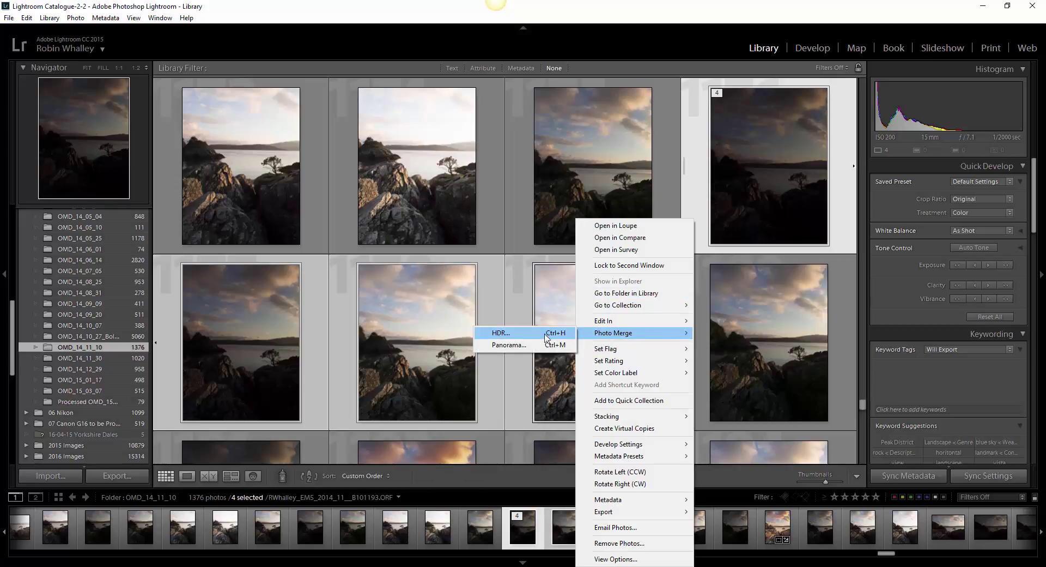
click(499, 333)
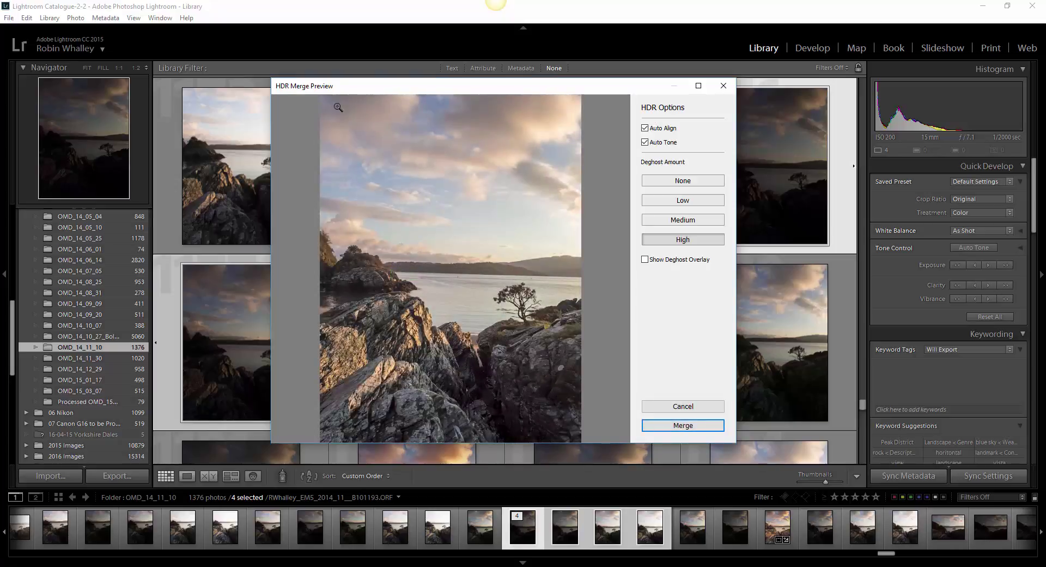
click(430, 330)
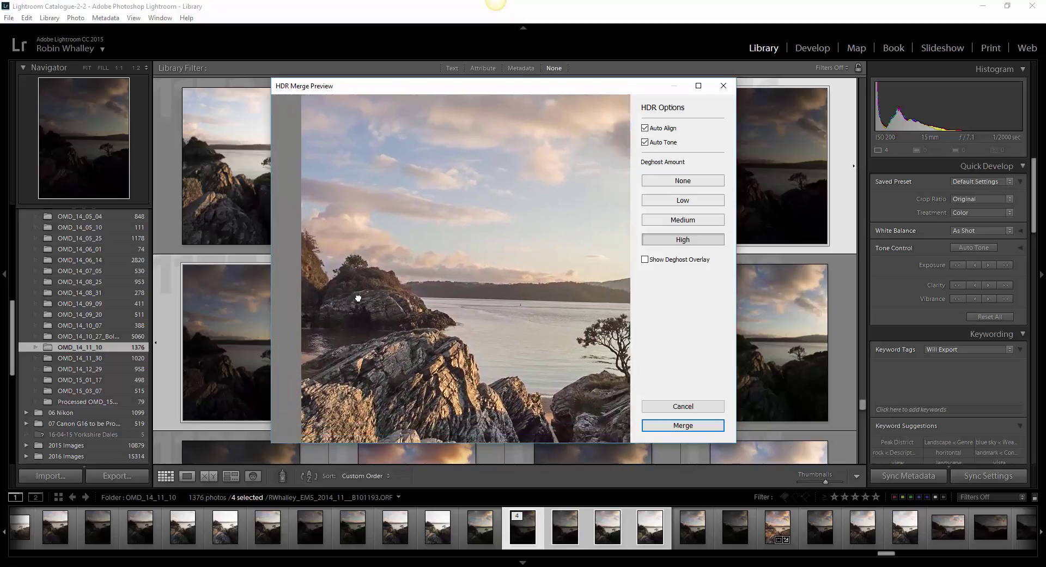
click(365, 297)
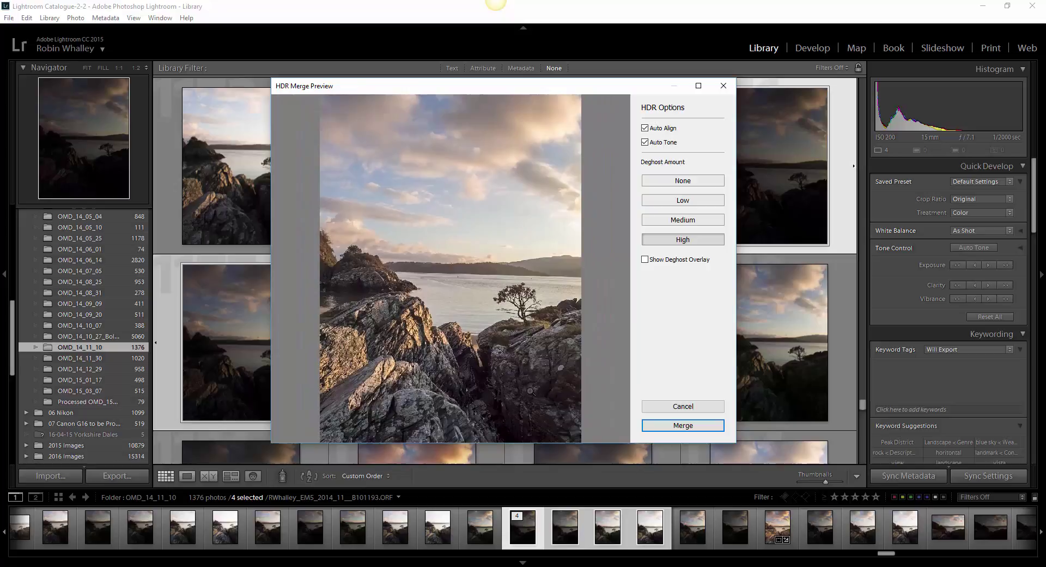
click(531, 391)
drag(531, 391, 507, 389)
click(506, 389)
Merge the exposures into an HDR DNG and add it to the selection
click(694, 427)
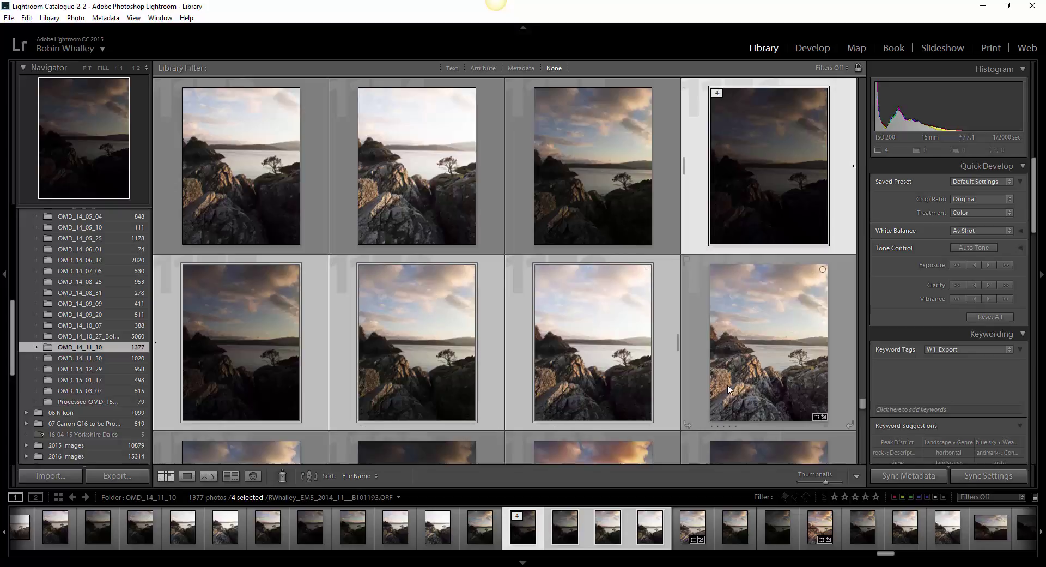
mouse_move(729, 389)
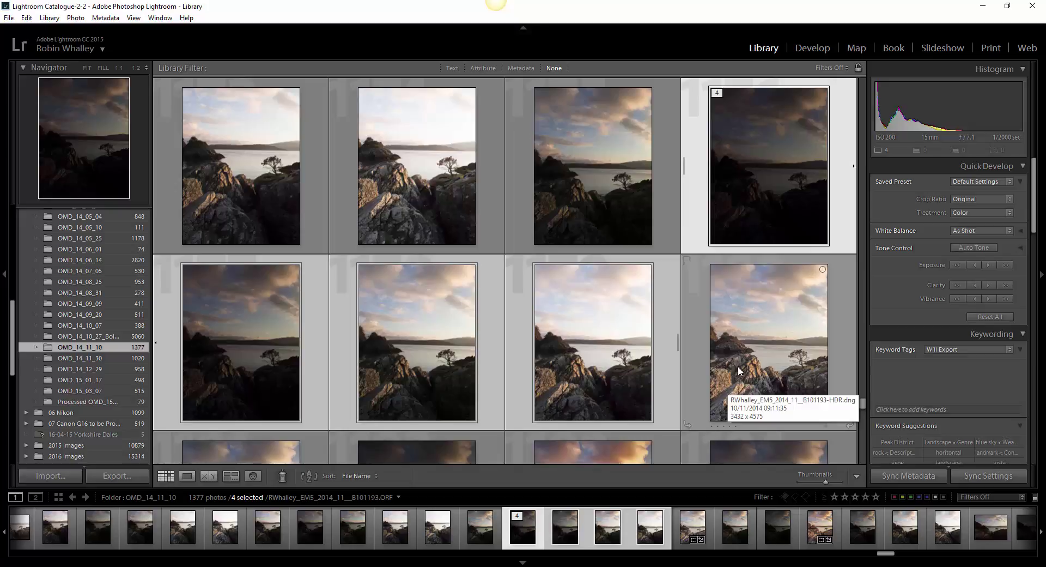
ctrl+click(732, 327)
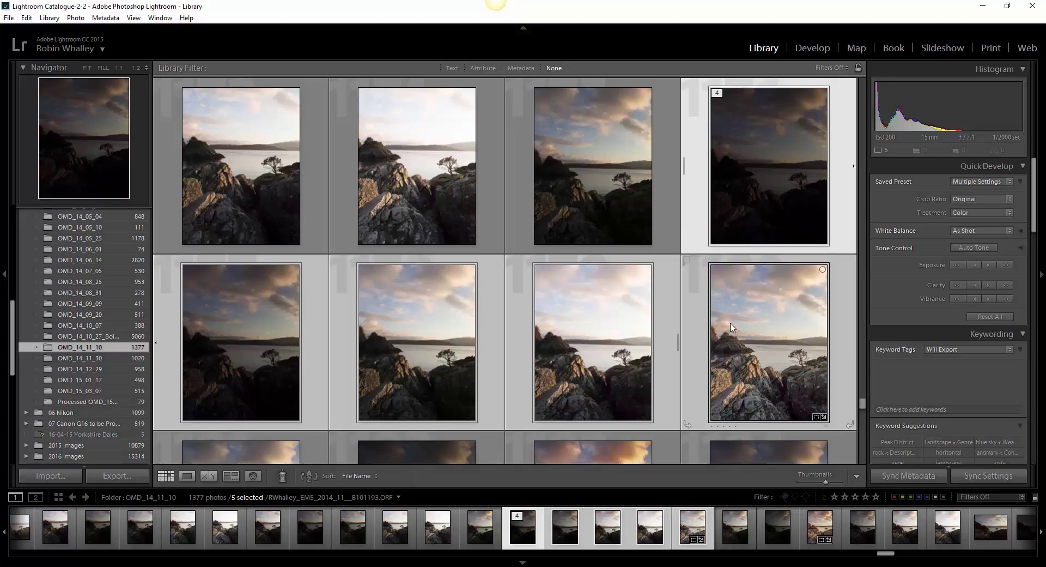
Group the five photos into one stack, moving the HDR DNG toward the top
right_click(699, 319)
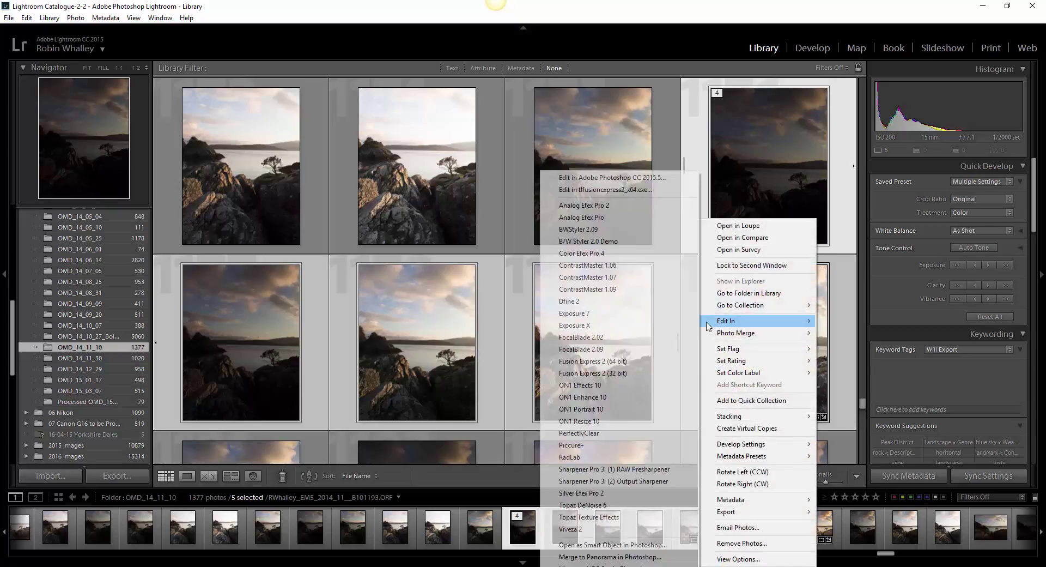
mouse_move(774, 363)
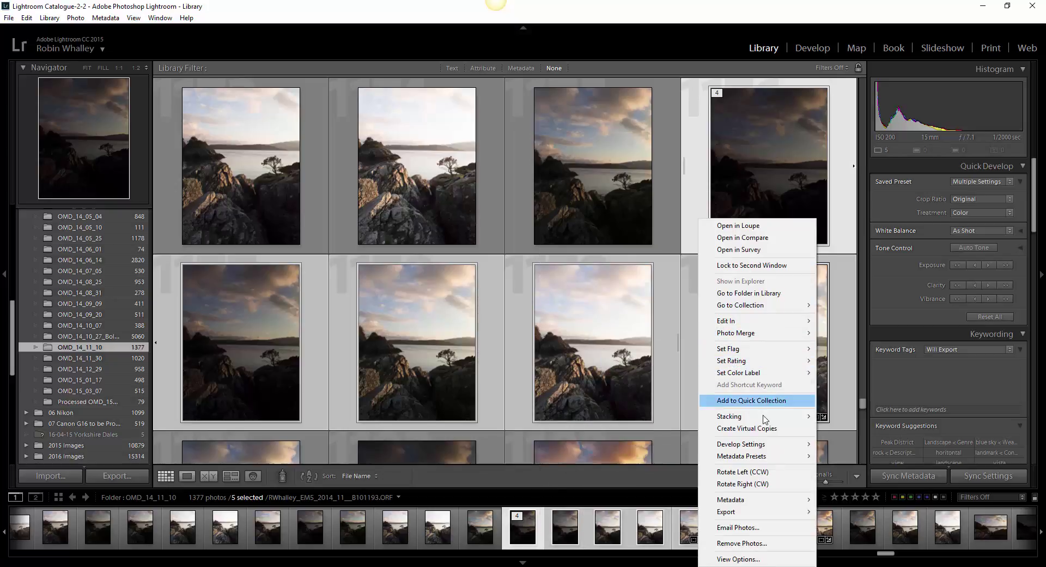
mouse_move(763, 418)
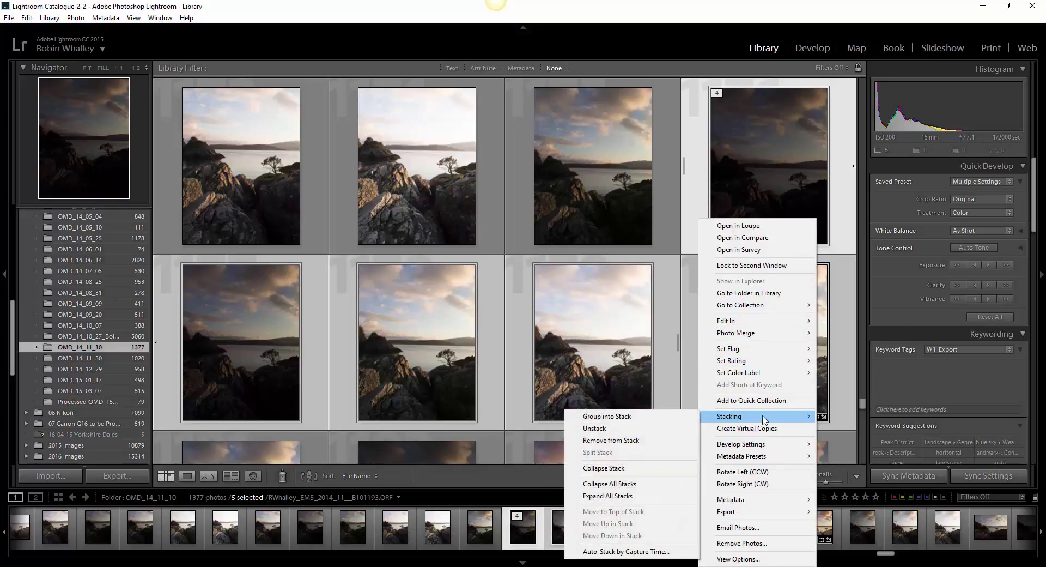
click(613, 417)
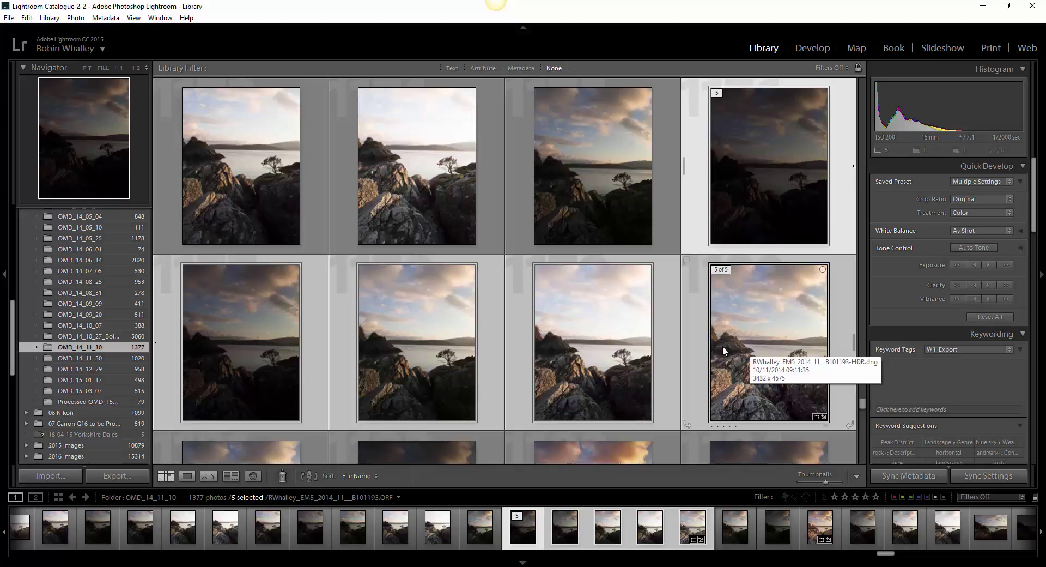
drag(746, 360, 720, 316)
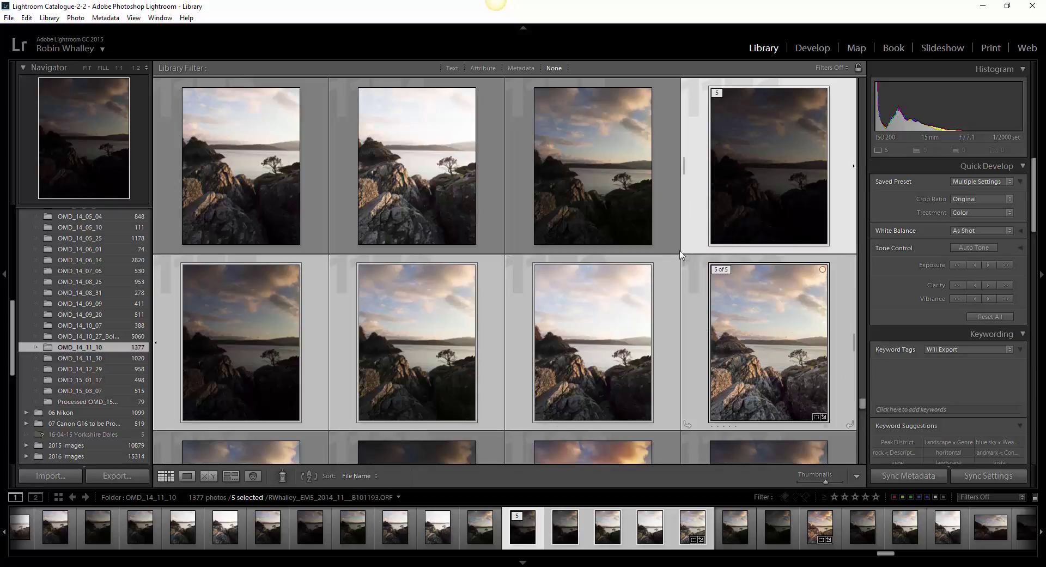
key(Left)
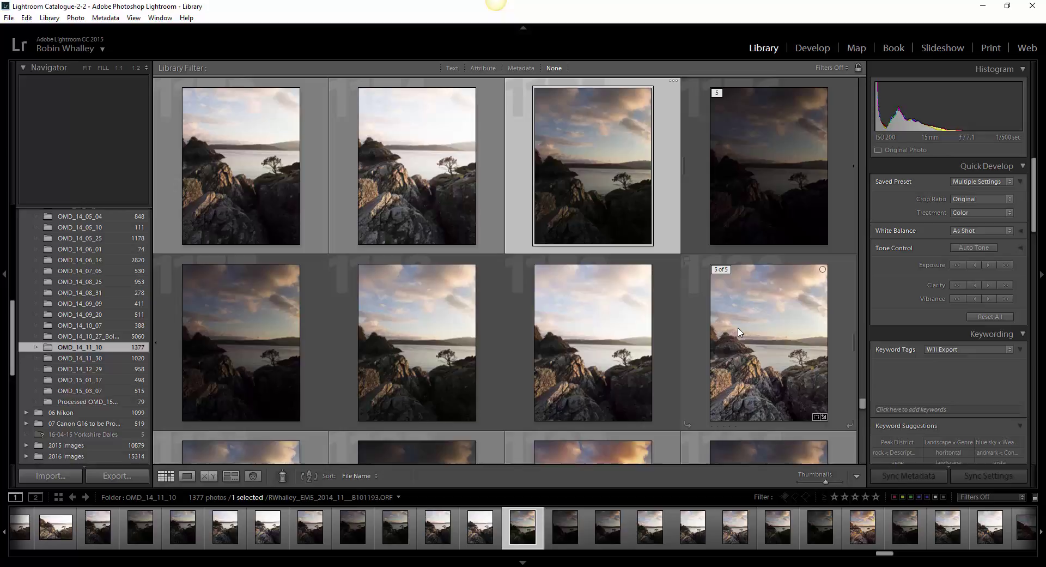
Move the HDR DNG to the top of its stack and collapse the stack
click(737, 347)
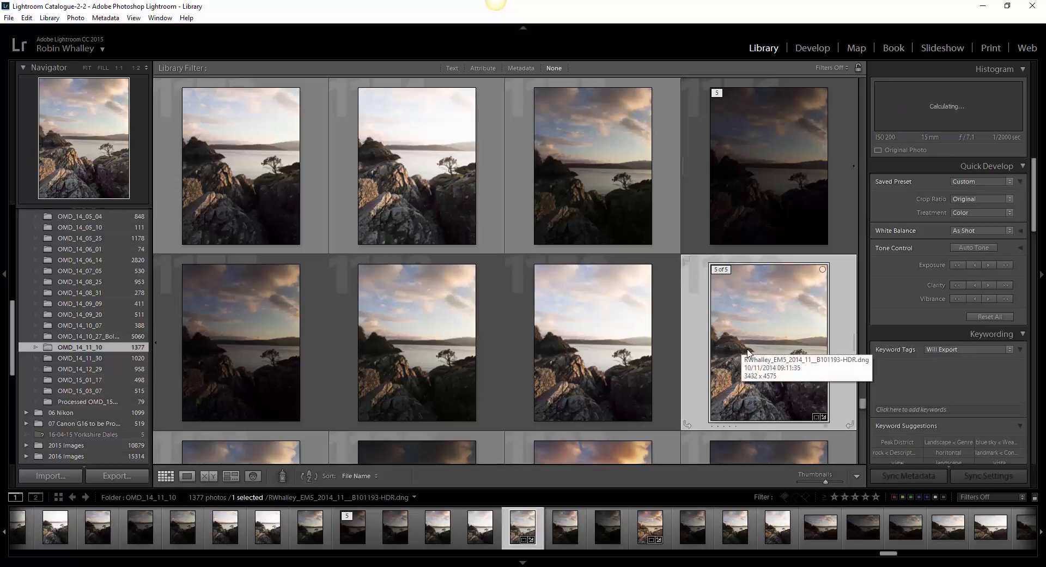
drag(735, 346, 702, 190)
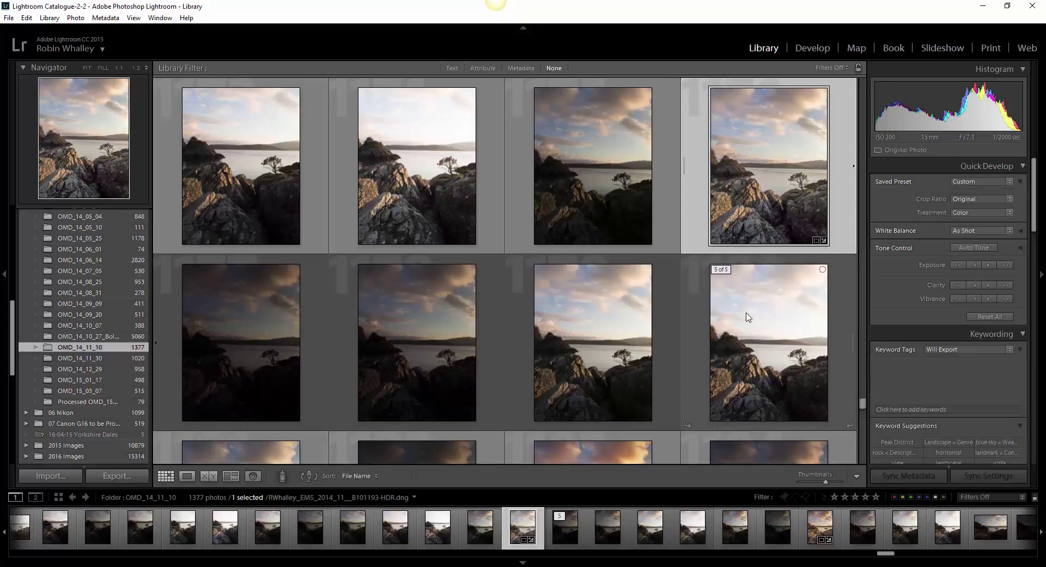
click(720, 92)
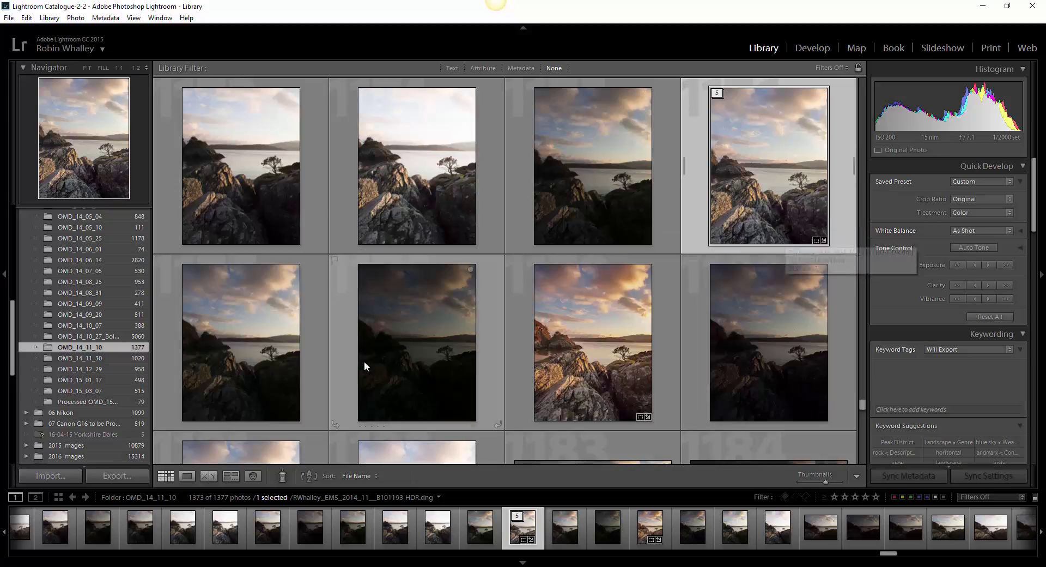
View the HDR DNG in Loupe, inspecting rocks, water and island at 1:1
click(186, 478)
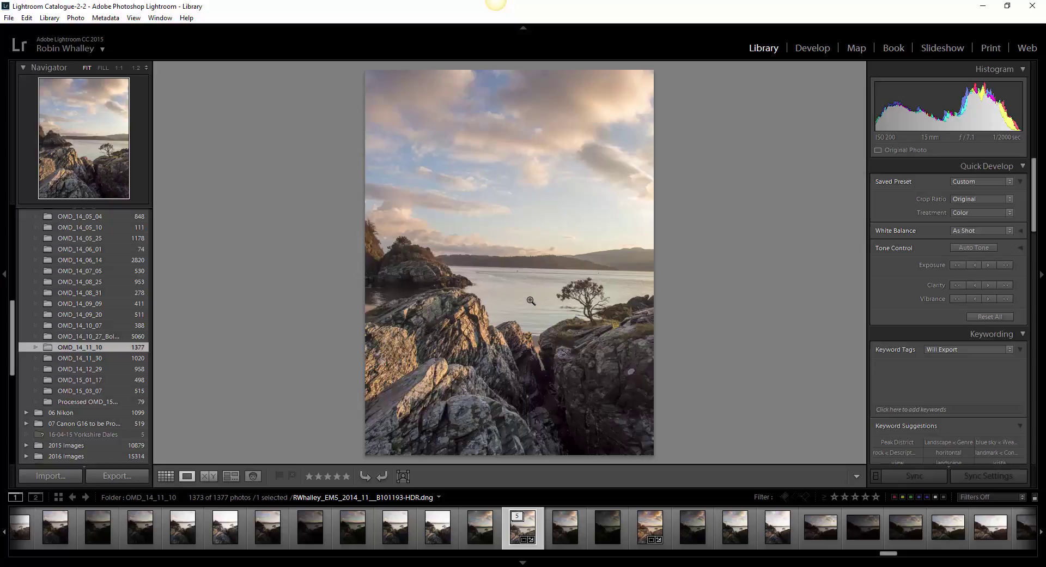
click(634, 396)
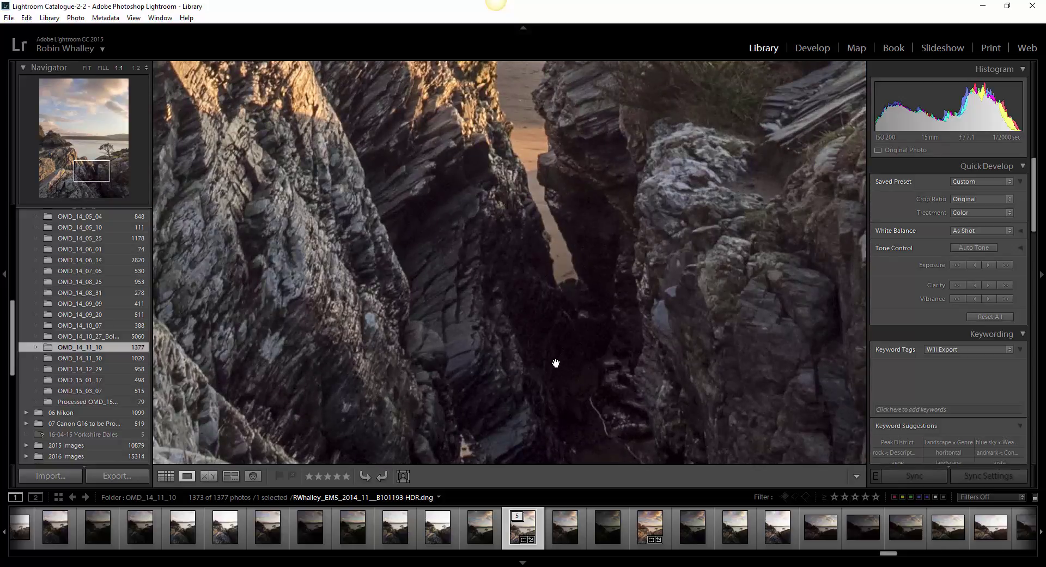
drag(455, 362, 341, 165)
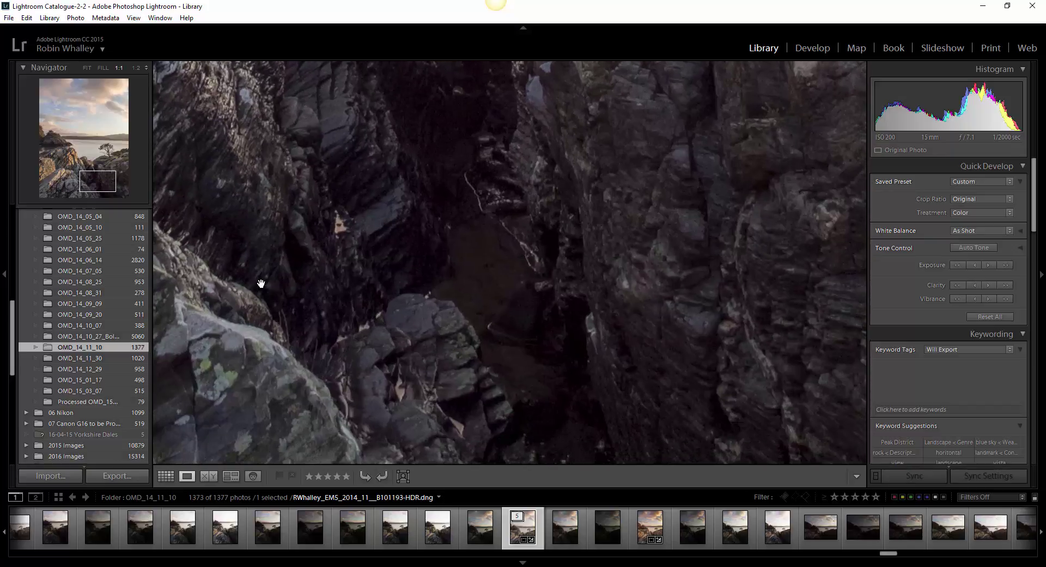
drag(261, 283, 527, 296)
drag(459, 221, 549, 436)
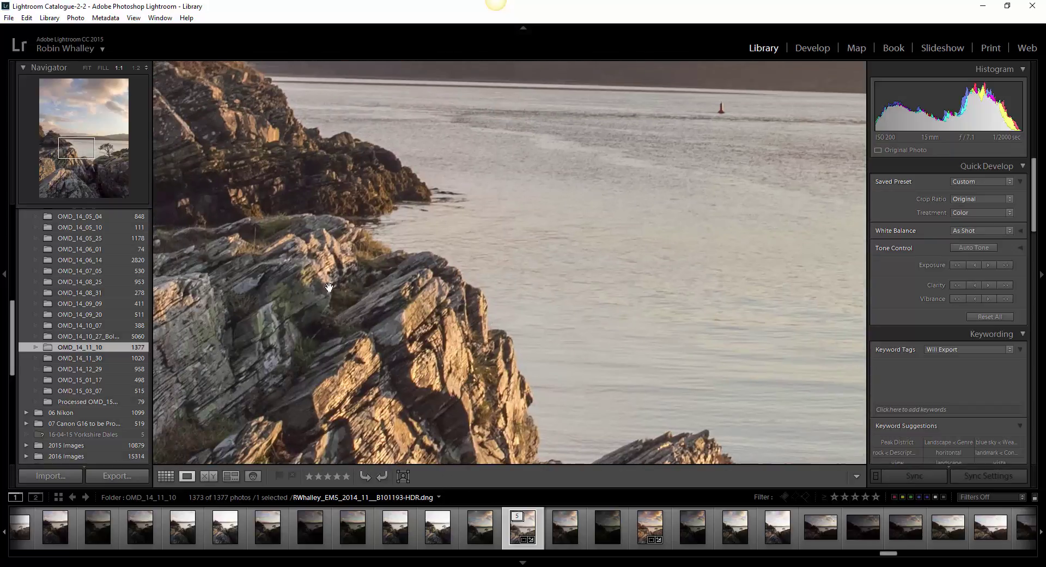
drag(329, 287, 416, 381)
click(438, 364)
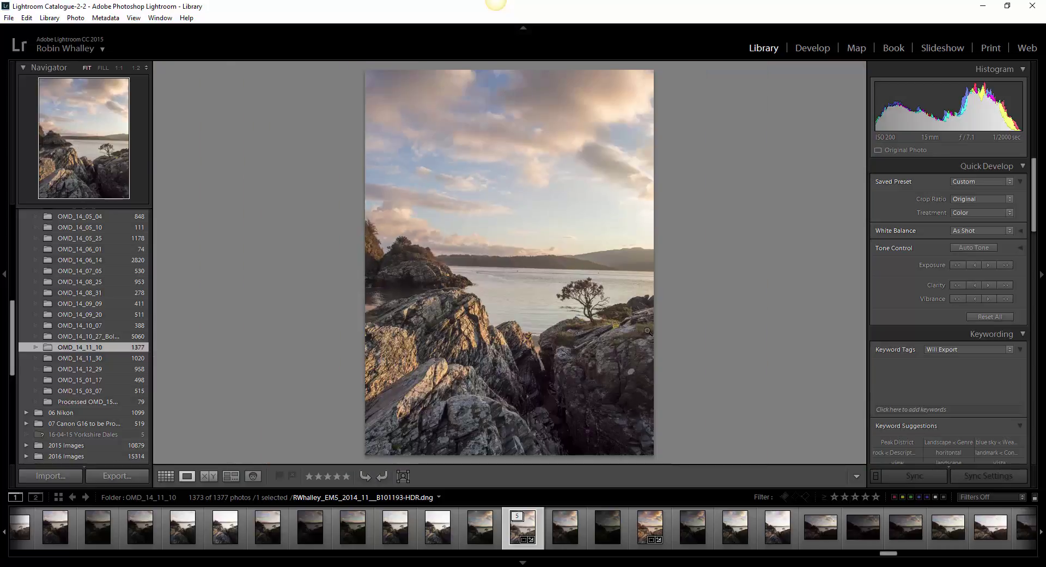
In Develop's Basic panel, set Highlights -60, Shadows +46 and warm Temp to 5892
click(811, 49)
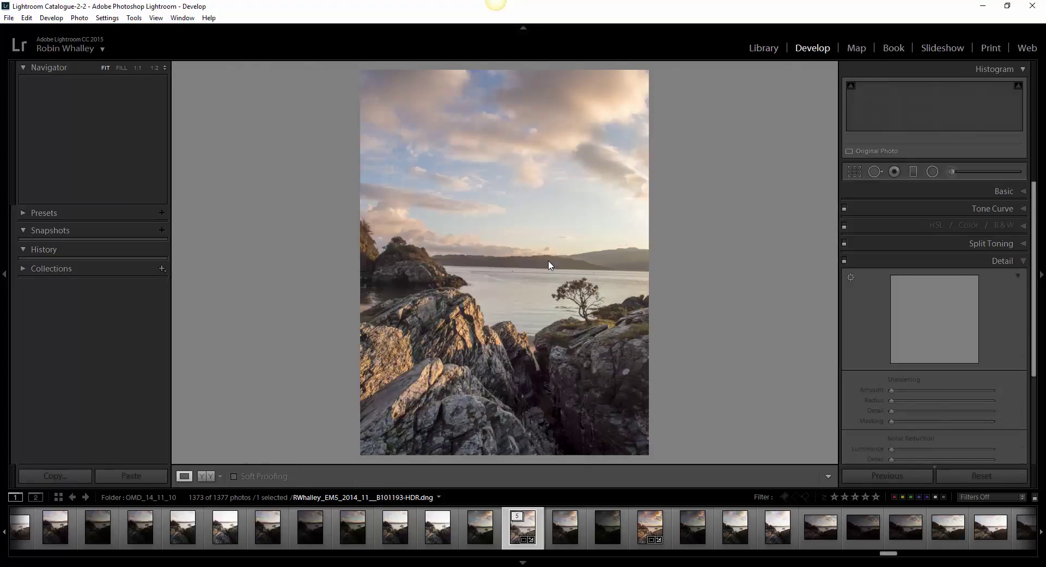
click(1007, 191)
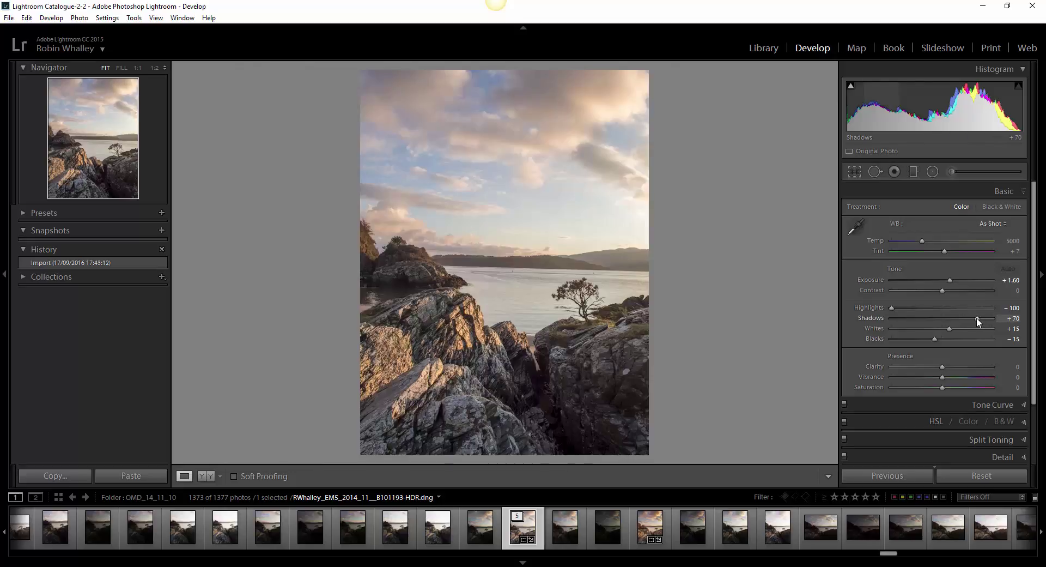
mouse_move(977, 318)
mouse_down()
mouse_move(955, 316)
mouse_move(965, 319)
mouse_up()
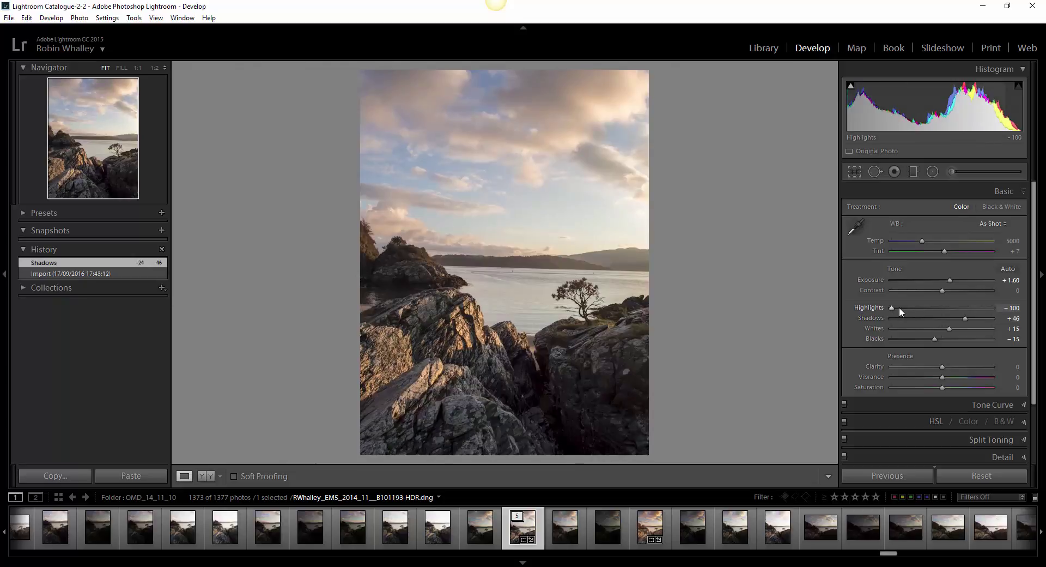
drag(900, 308, 926, 335)
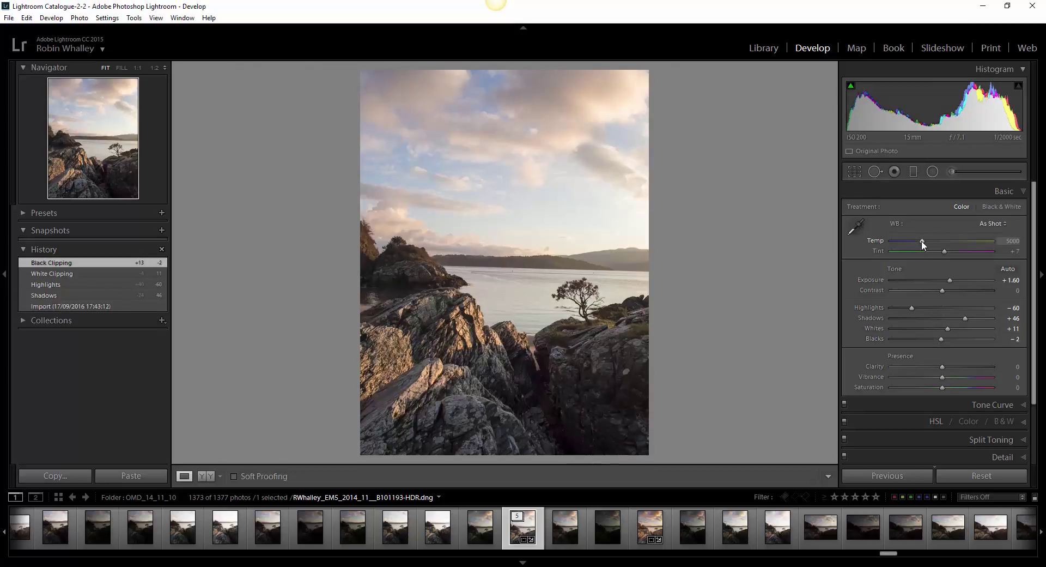
drag(929, 243, 930, 243)
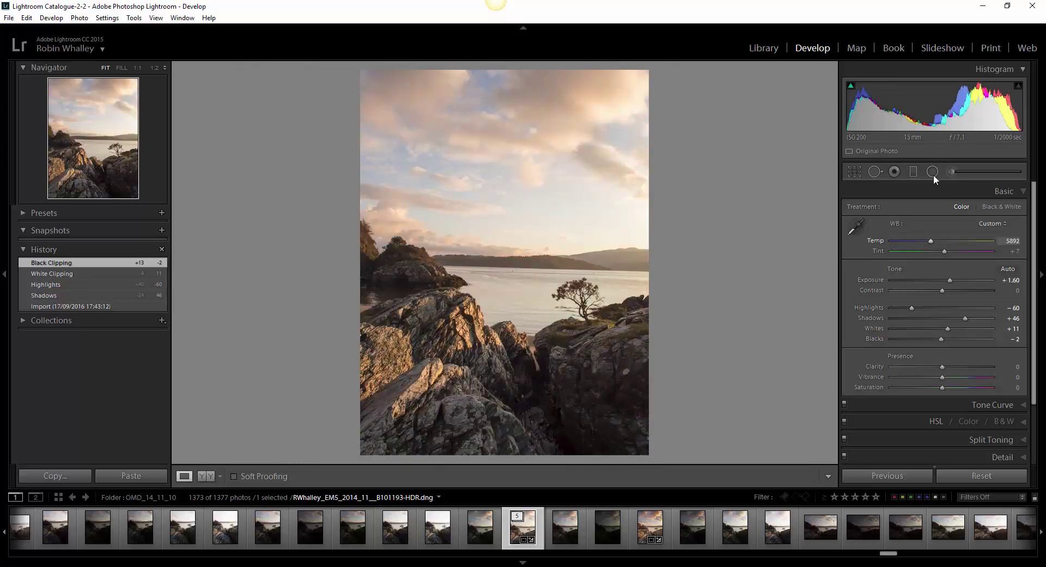
click(913, 171)
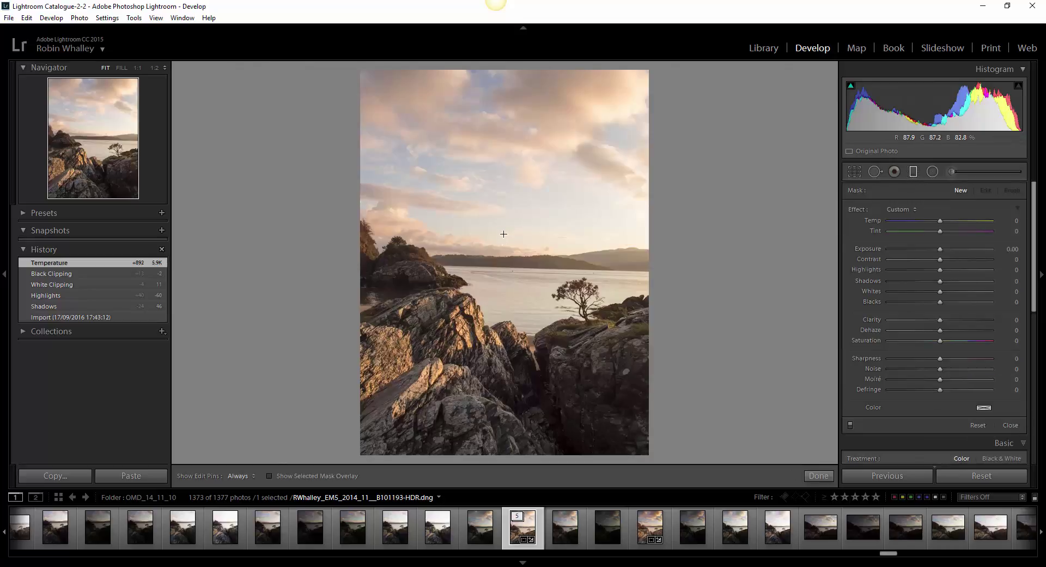
Add a sky-to-horizon graduated filter: Exposure -0.55, Contrast 13, Shadows 55, Dehaze 13
drag(500, 225, 497, 303)
drag(940, 251, 965, 284)
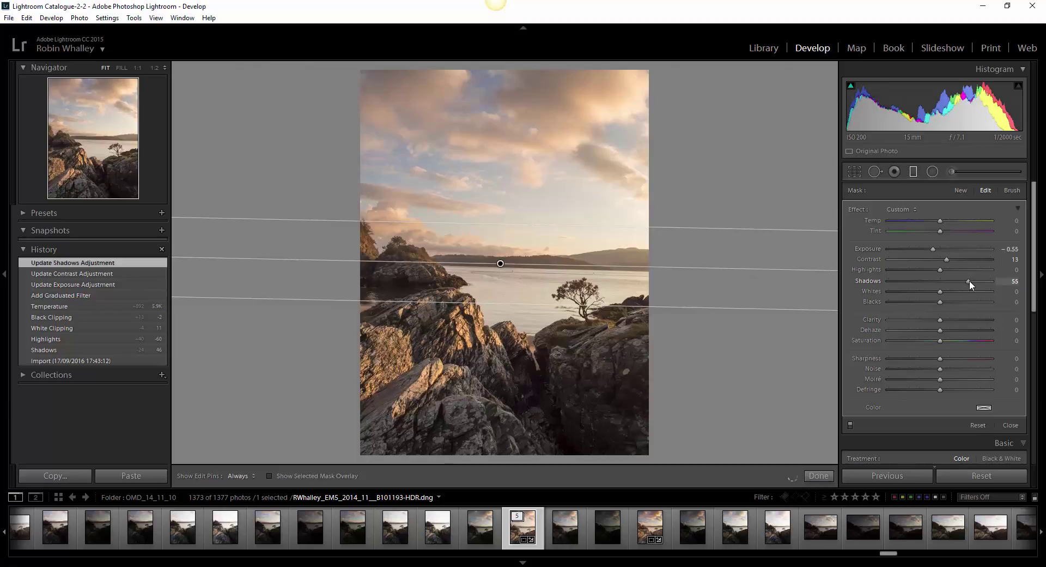
click(970, 280)
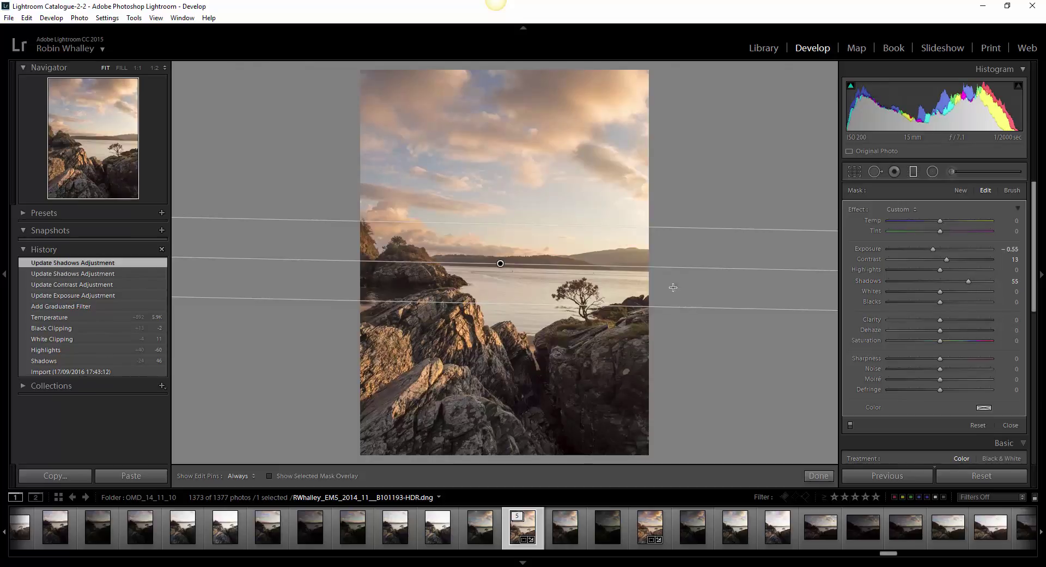
click(942, 329)
click(954, 332)
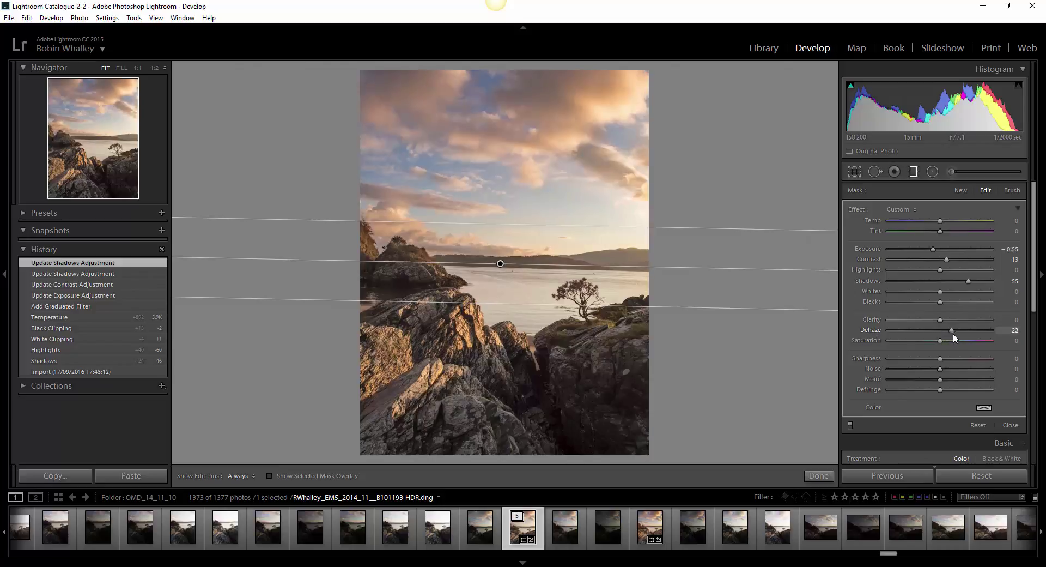
drag(949, 332, 946, 333)
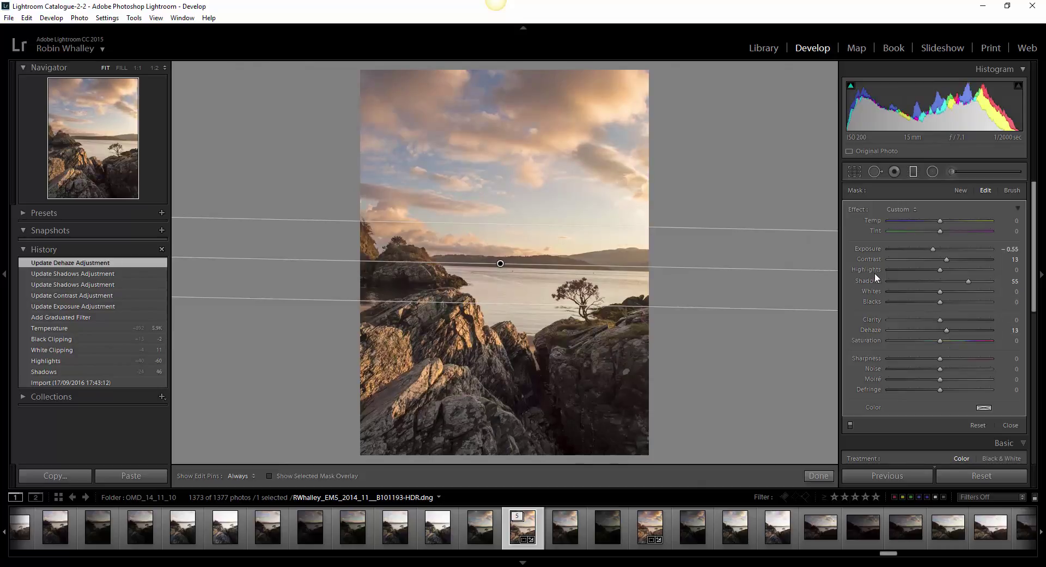
Add a second graduated filter over water and rocks: Contrast 15, Shadows 14, Clarity 10, Saturation 11
click(960, 191)
drag(503, 345, 512, 266)
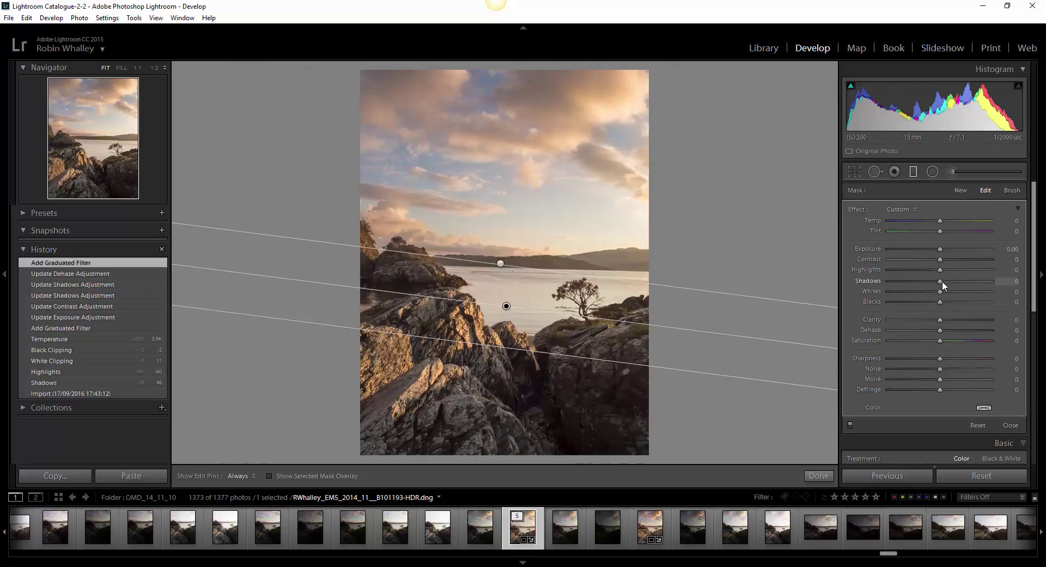
drag(942, 280, 946, 261)
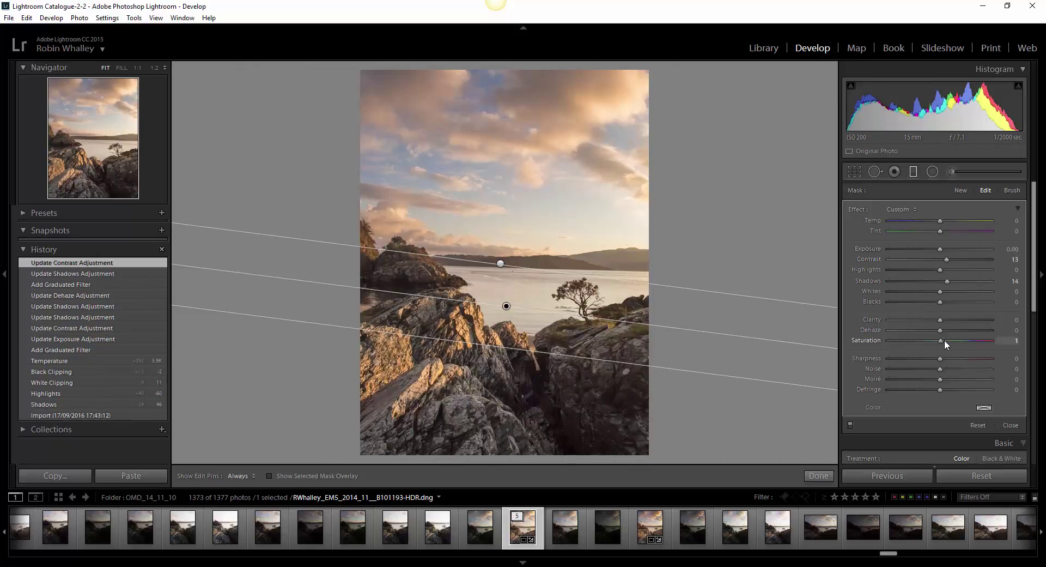
drag(941, 319, 948, 318)
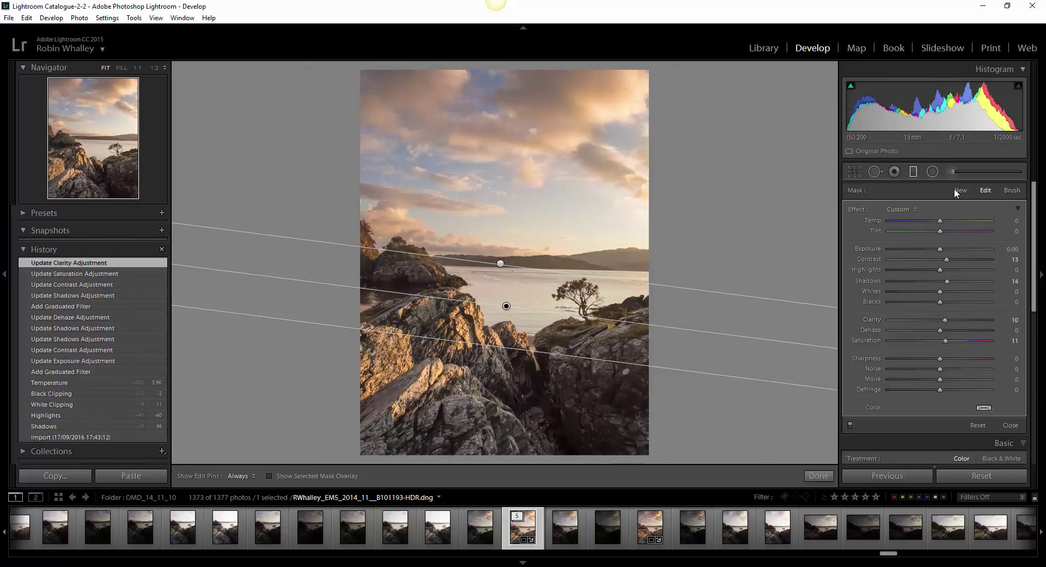
Set global Exposure +1.46, Contrast -5, Clarity +14, Vibrance +9 and Temp 5514
click(818, 475)
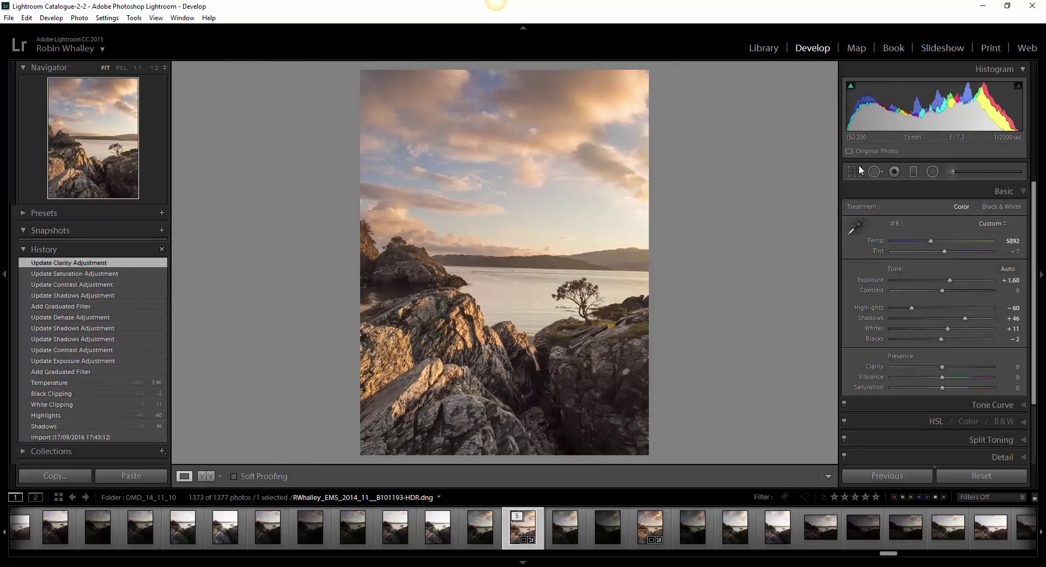
drag(949, 280, 948, 280)
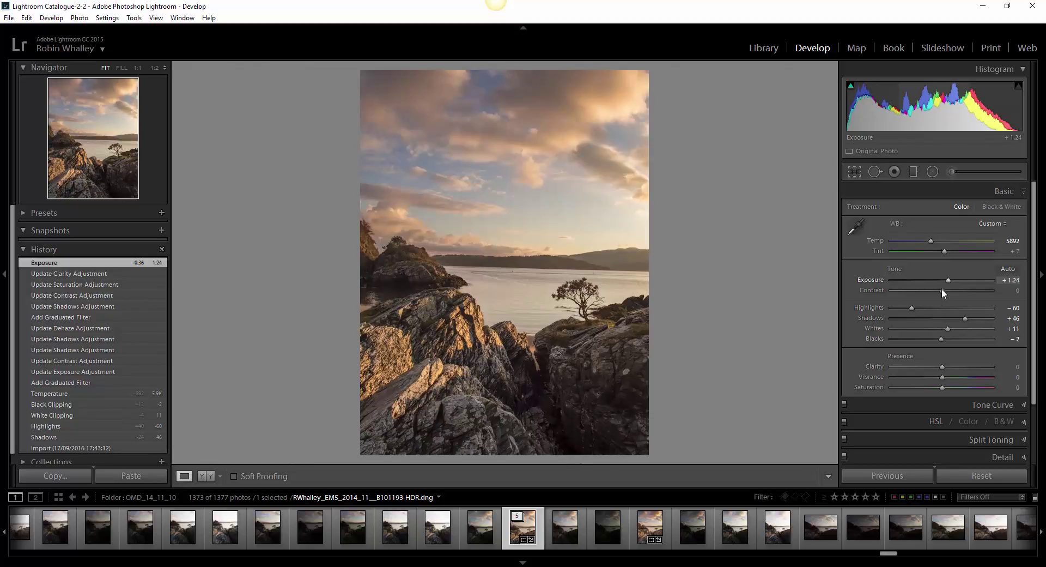
mouse_move(942, 288)
mouse_down()
mouse_move(927, 291)
mouse_move(940, 302)
mouse_up()
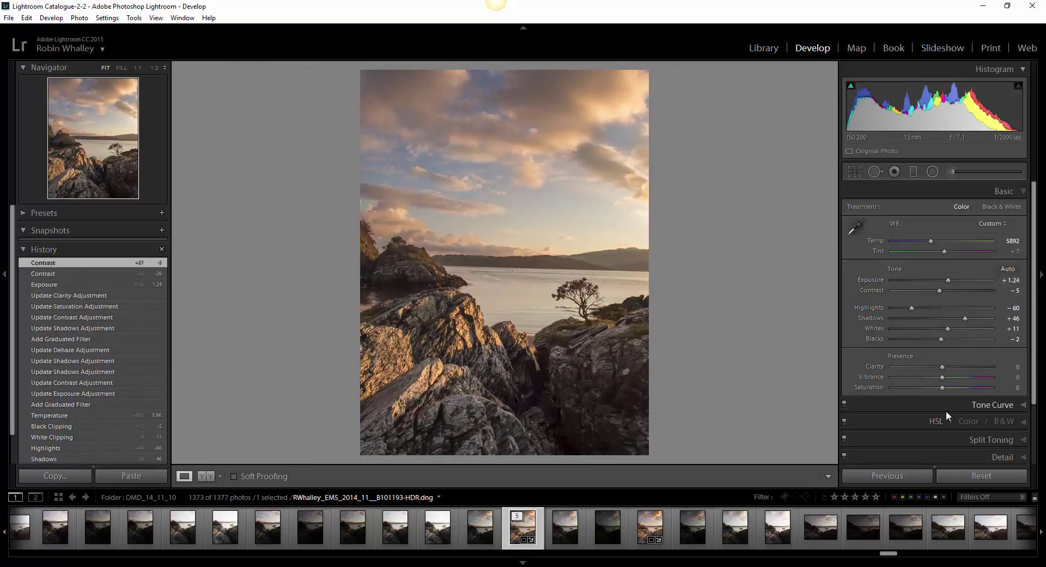
drag(941, 367, 946, 378)
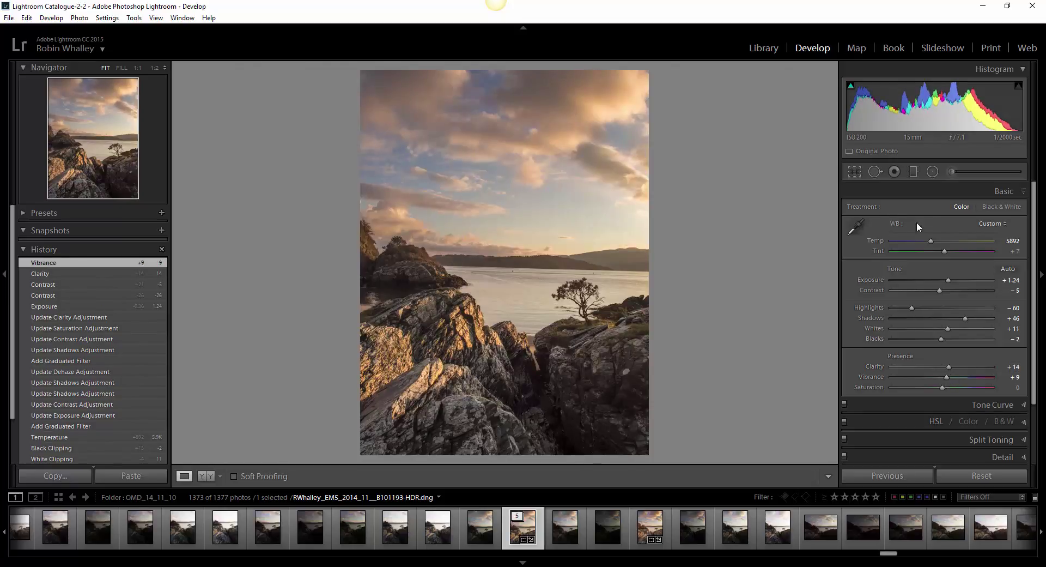
drag(930, 241, 926, 243)
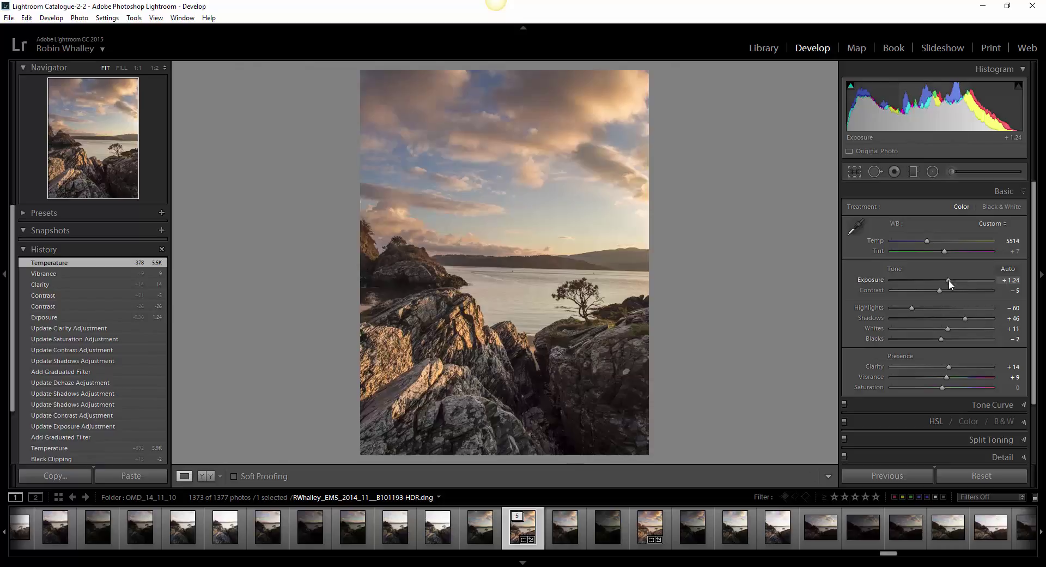
drag(949, 279, 949, 279)
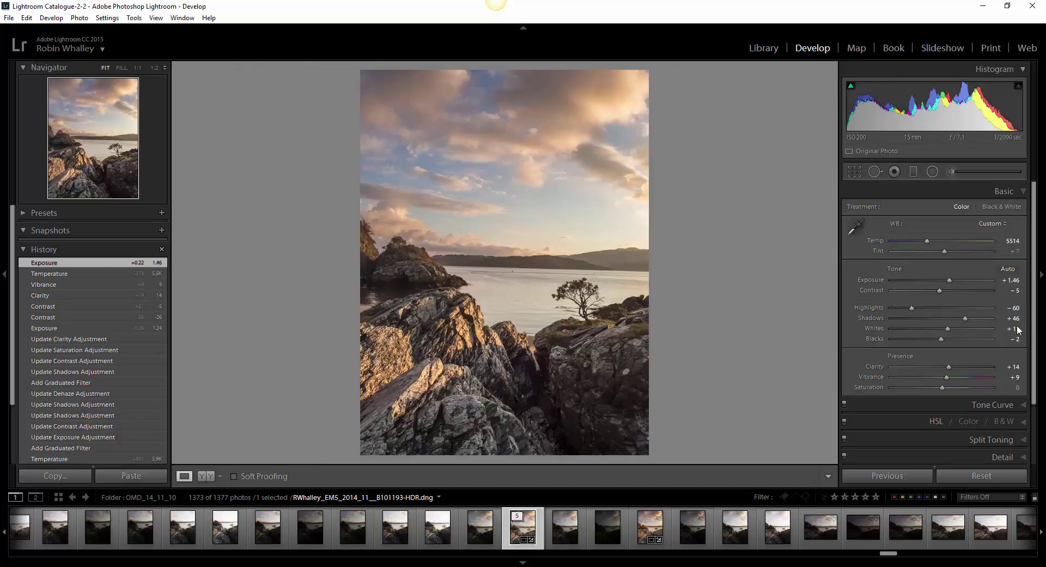
Change the Camera Calibration profile from Adobe Standard to Camera Natural
drag(1037, 308, 1037, 406)
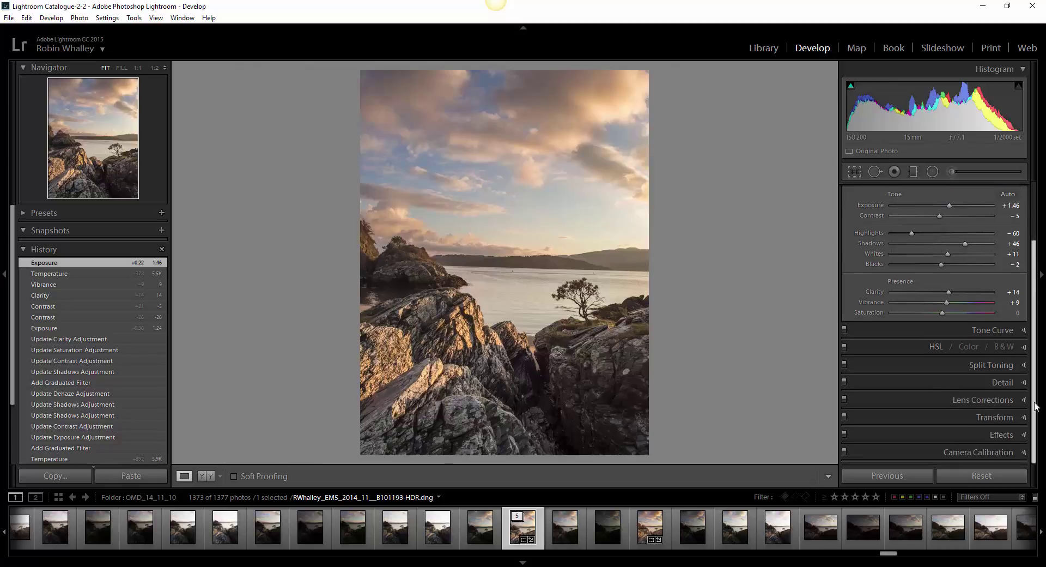
click(1019, 452)
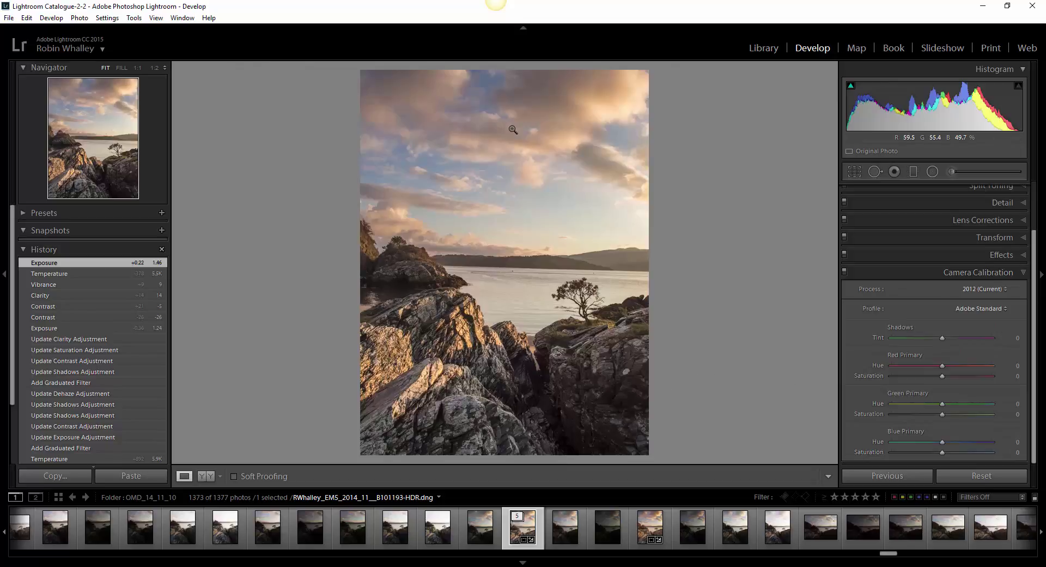
click(1005, 309)
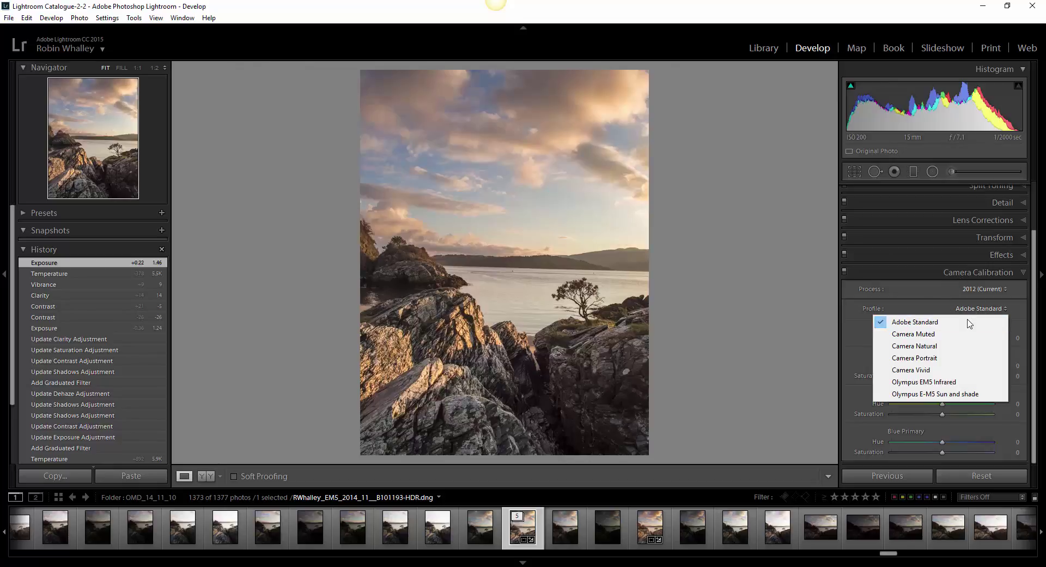
click(928, 347)
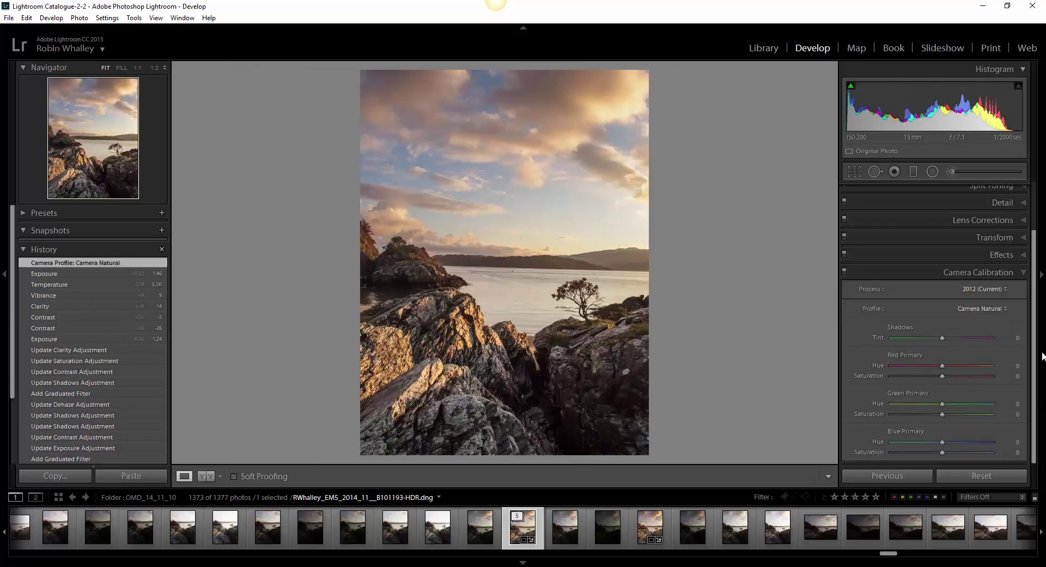
drag(1033, 348, 1009, 174)
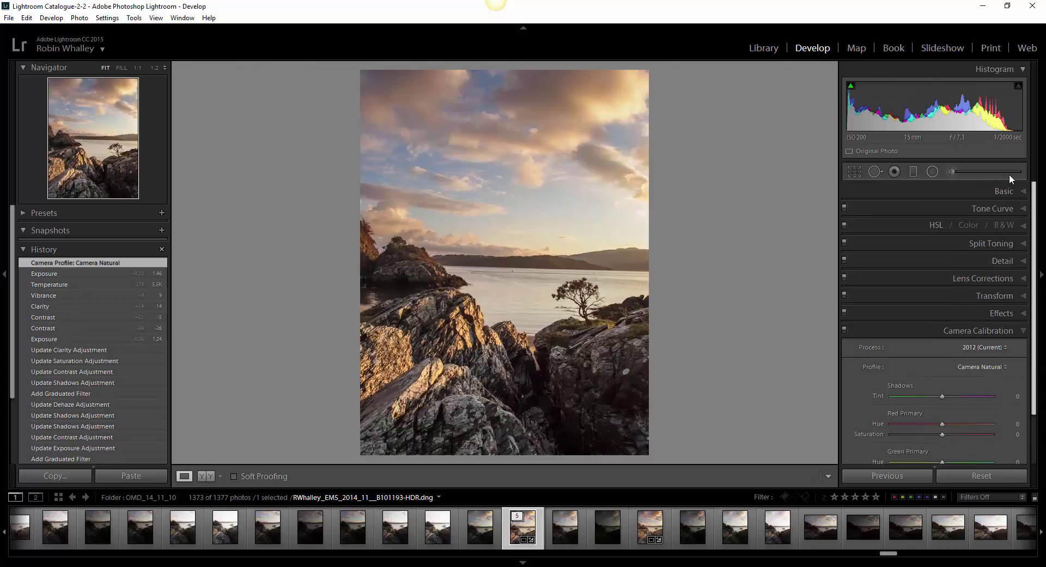
click(1011, 191)
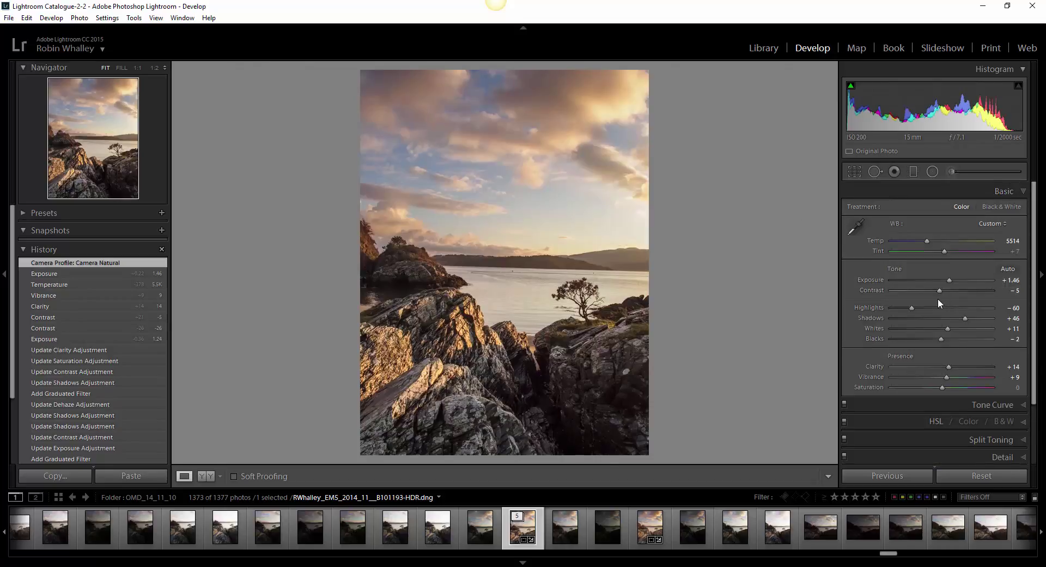
Lift Shadows to +63, set Exposure to +1.57, and adjust Highlights, Whites and Clarity (+18)
drag(965, 318, 974, 318)
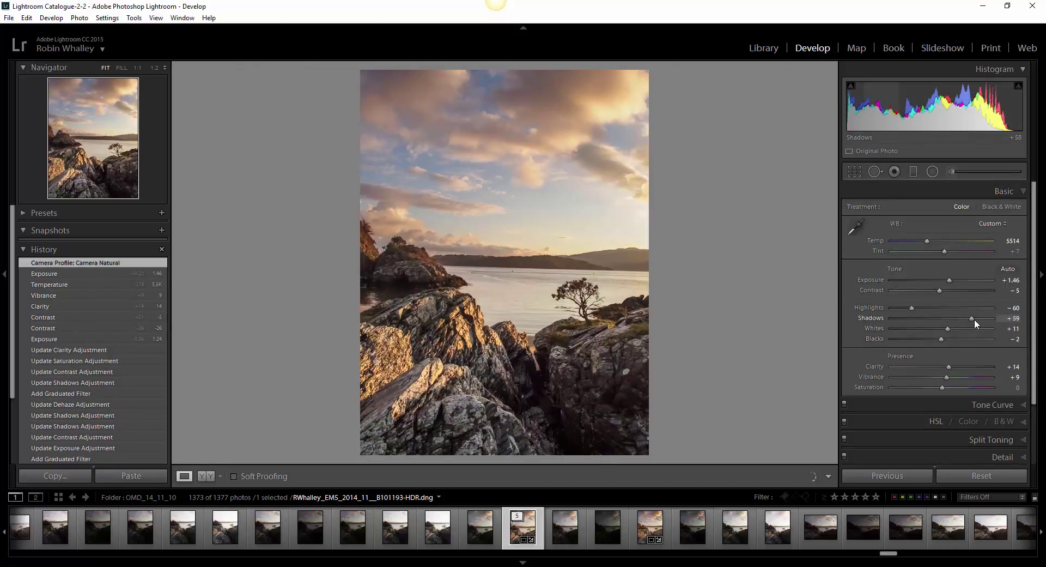
mouse_move(949, 278)
mouse_down()
mouse_move(933, 293)
mouse_move(951, 280)
mouse_up()
click(949, 279)
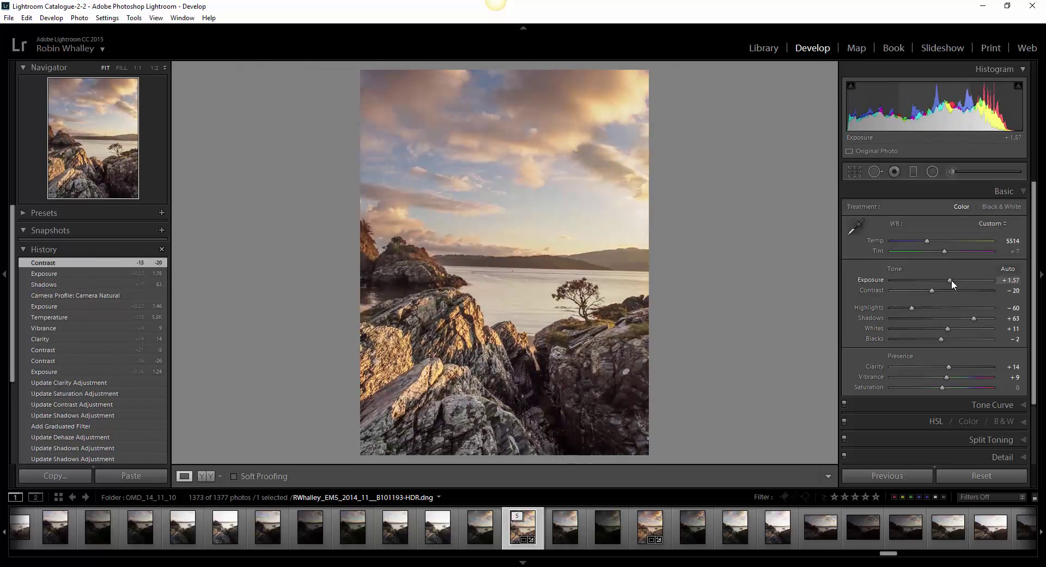
drag(912, 307, 903, 309)
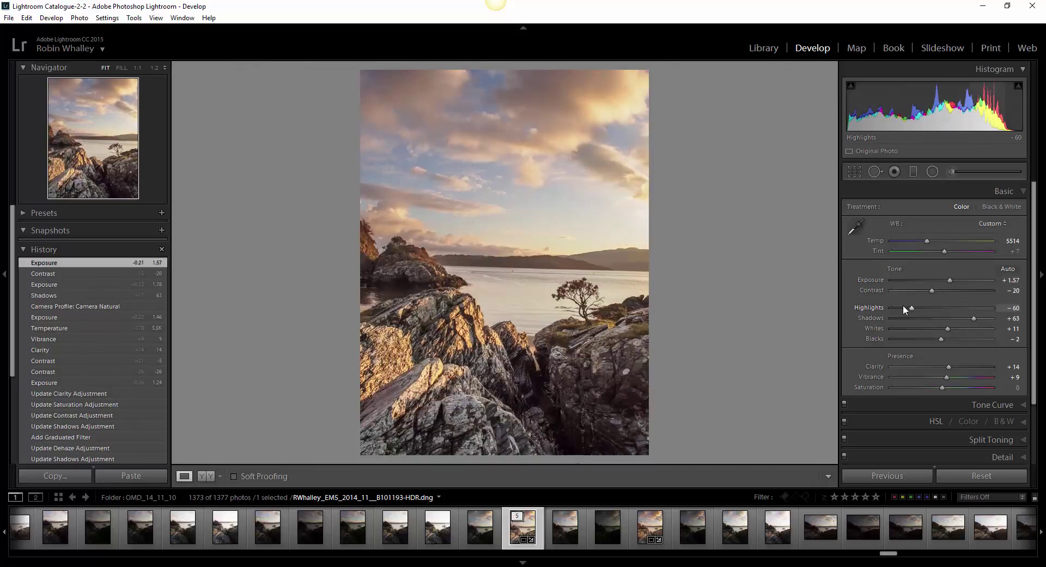
click(949, 326)
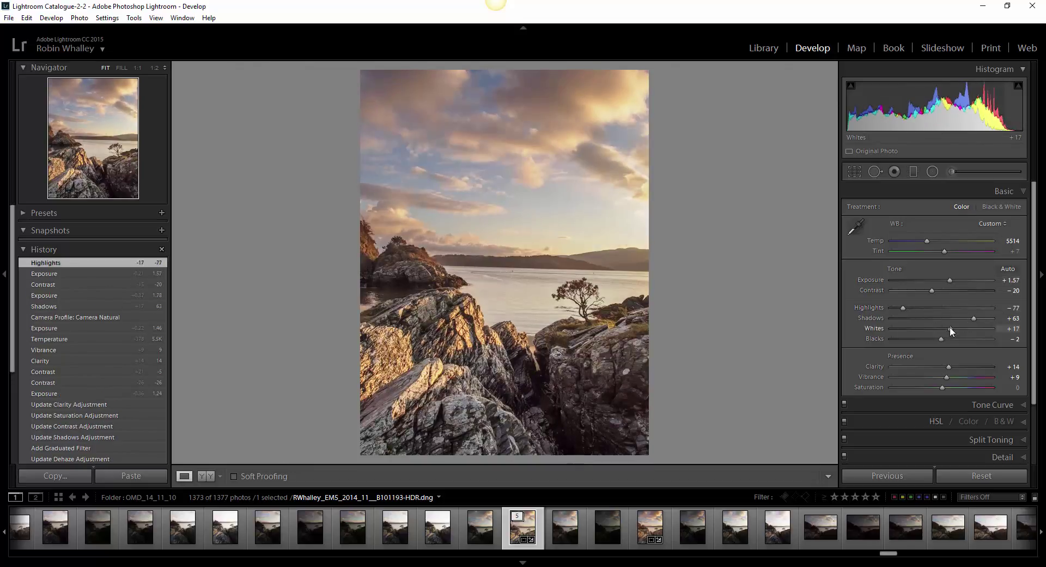
click(952, 368)
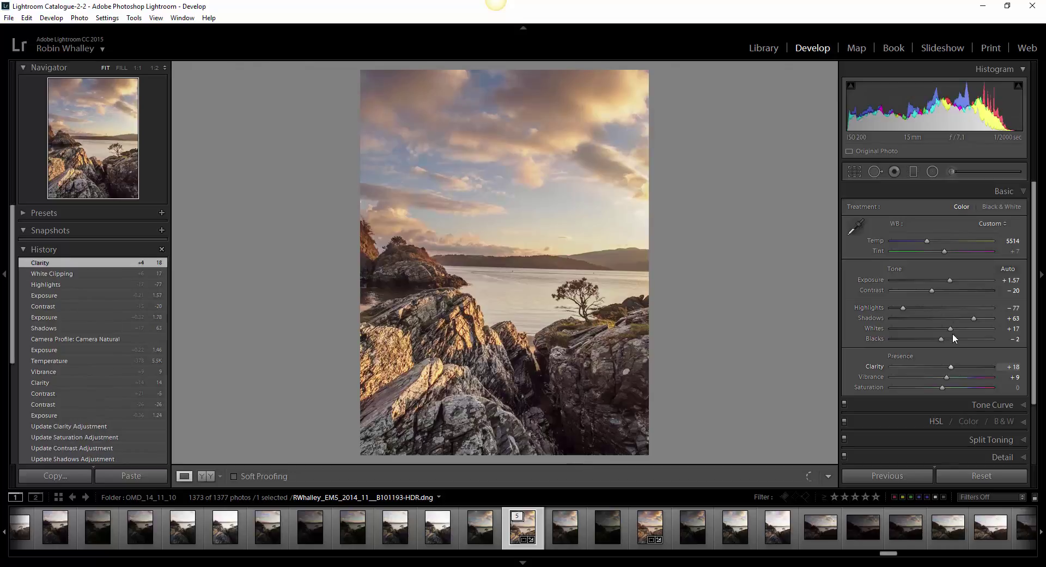
Bring Contrast to -25, then finish Highlights at -82 and Whites at +8
drag(933, 289, 923, 292)
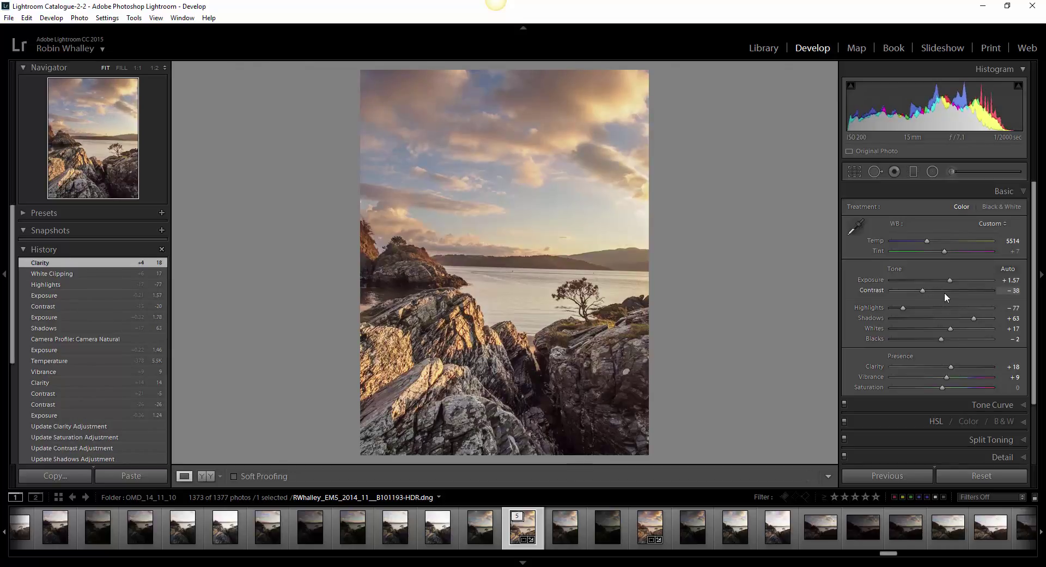
click(932, 292)
key(minus)
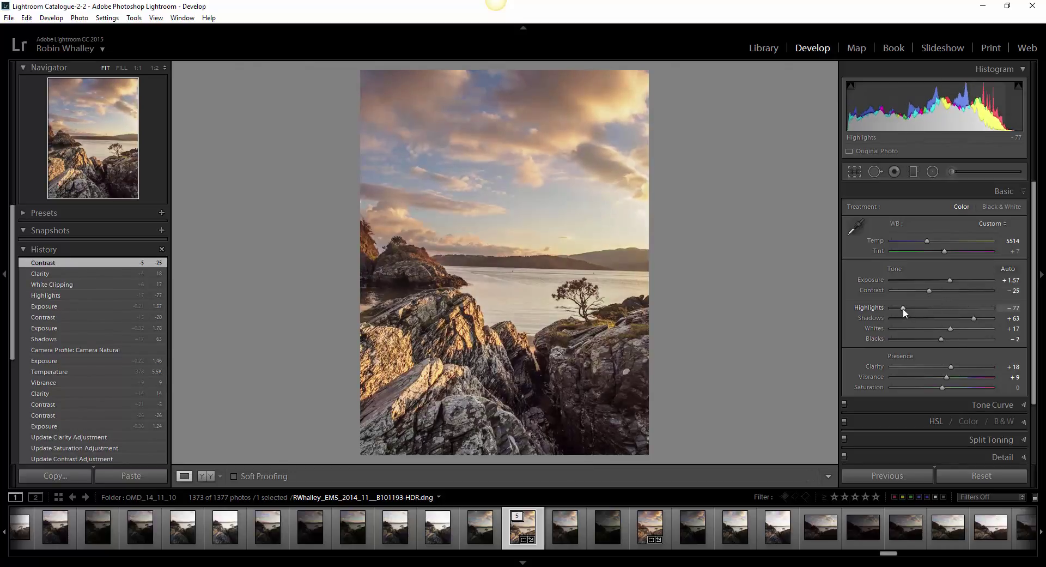
drag(901, 308, 943, 327)
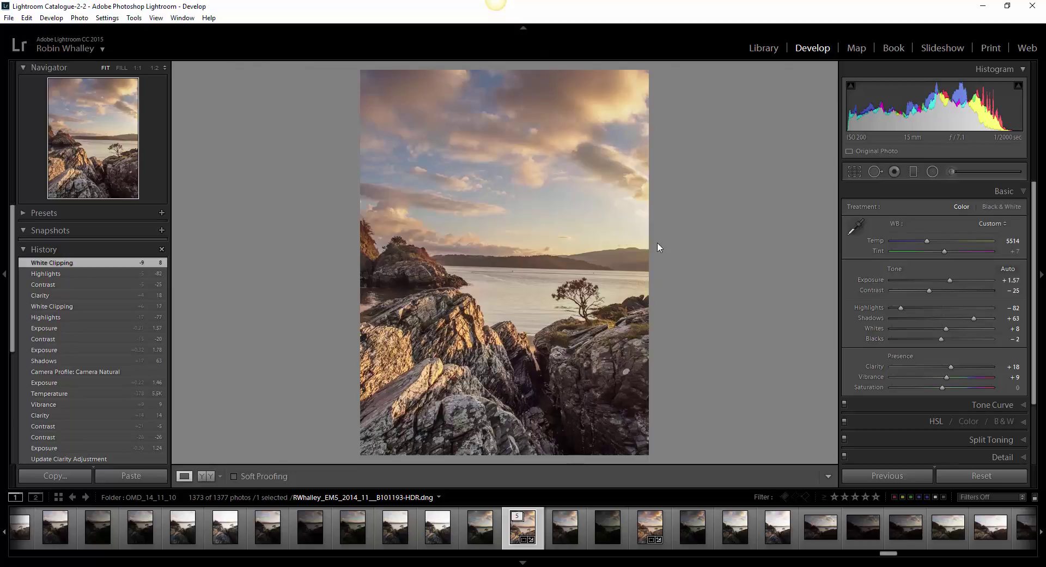
click(650, 529)
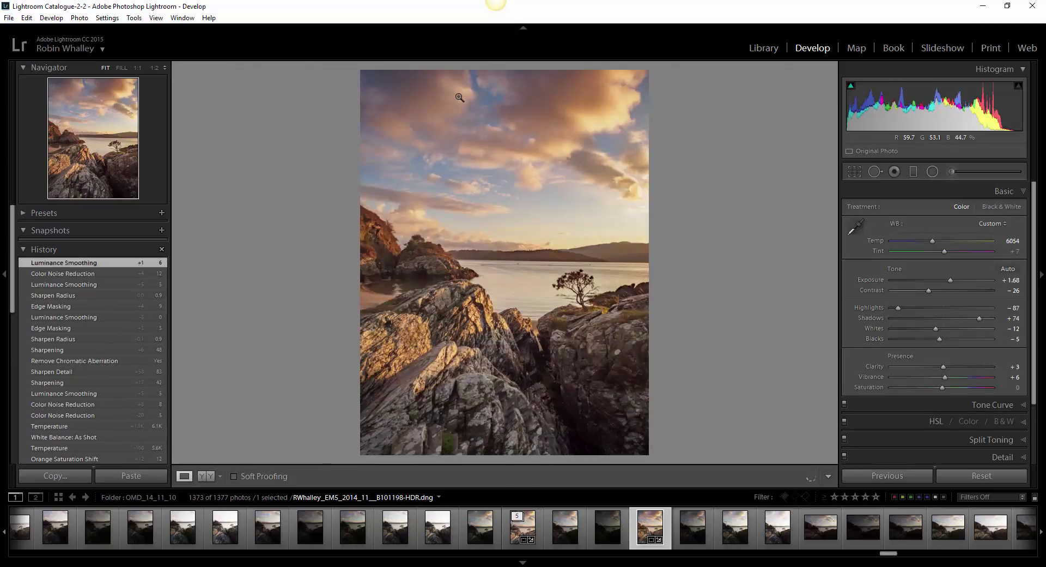
click(528, 538)
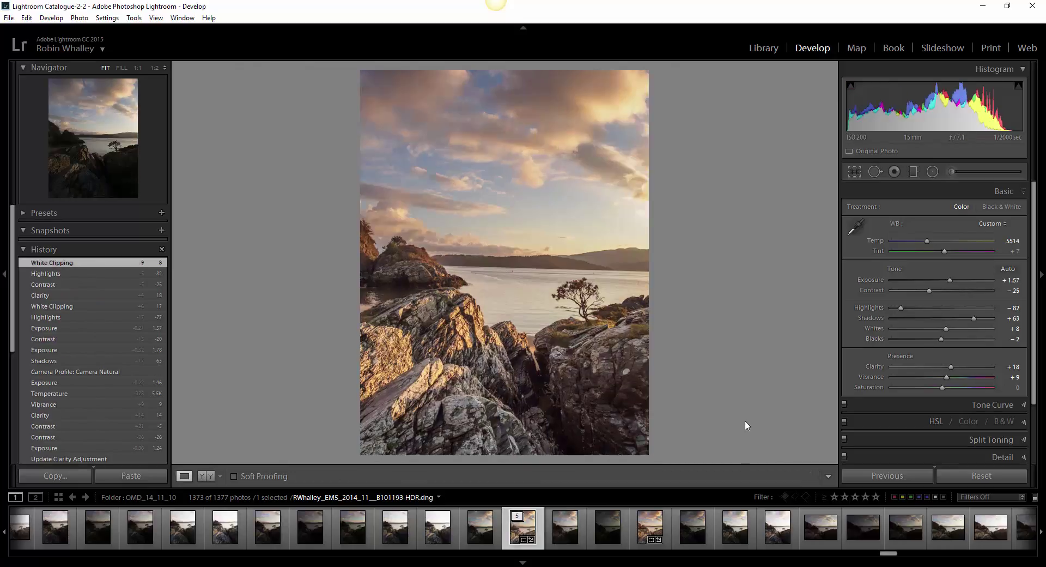